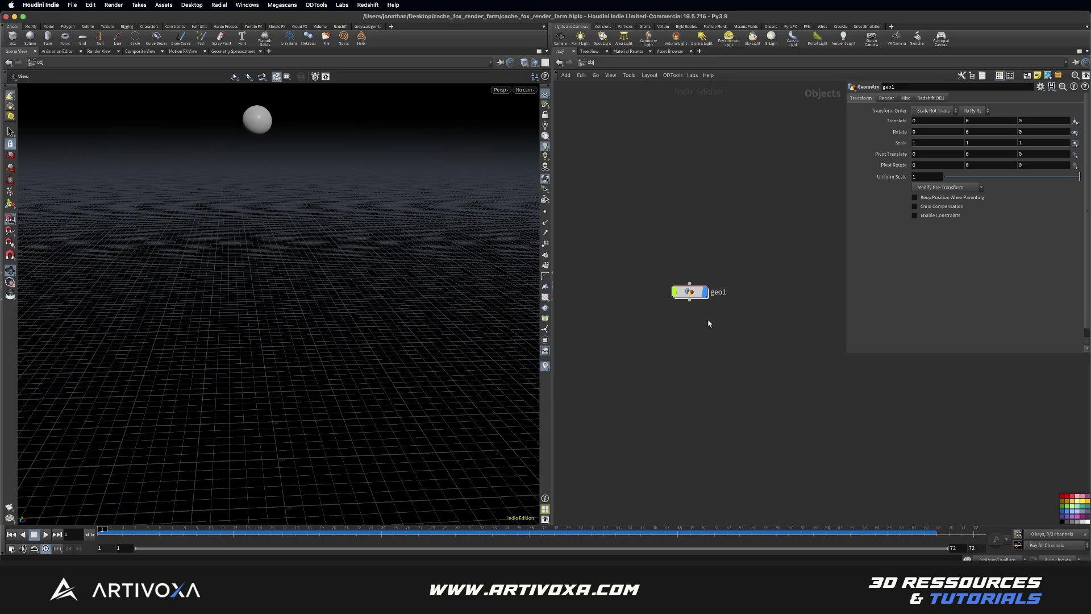
# Dive into geo1 to reveal the fluid simulation chain with the fluid_sim_particles and fluid_sim_mesh caches.
pyautogui.doubleClick(690, 293)
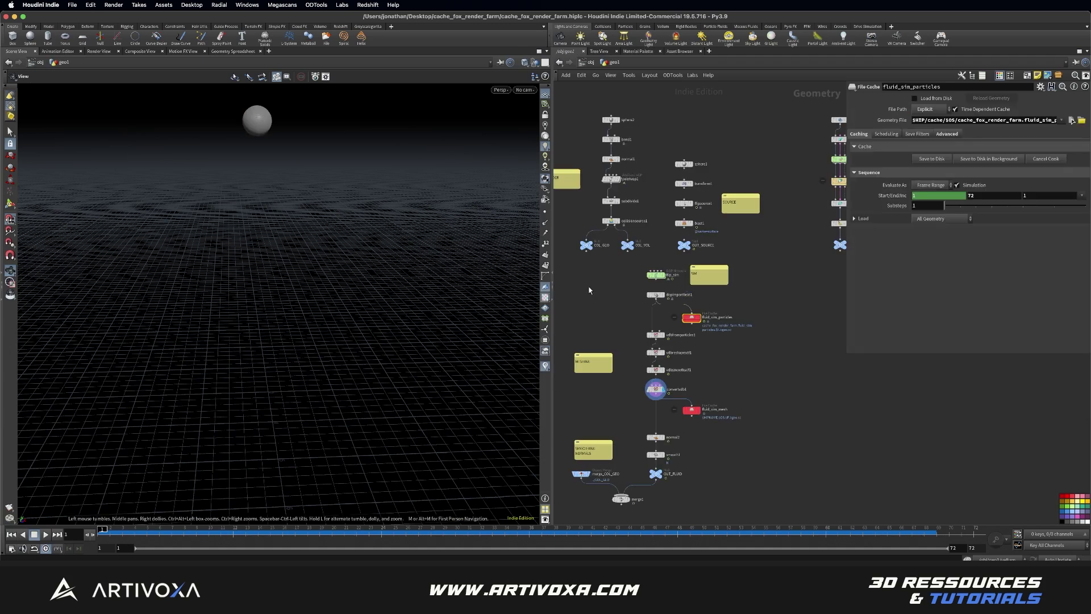
# Preview the collider chain stages in turn: sphere2, normal1, pointvop1, COL_GEO and COL_VOL.
pyautogui.moveTo(588, 290); pyautogui.dragTo(628, 287, button='middle')
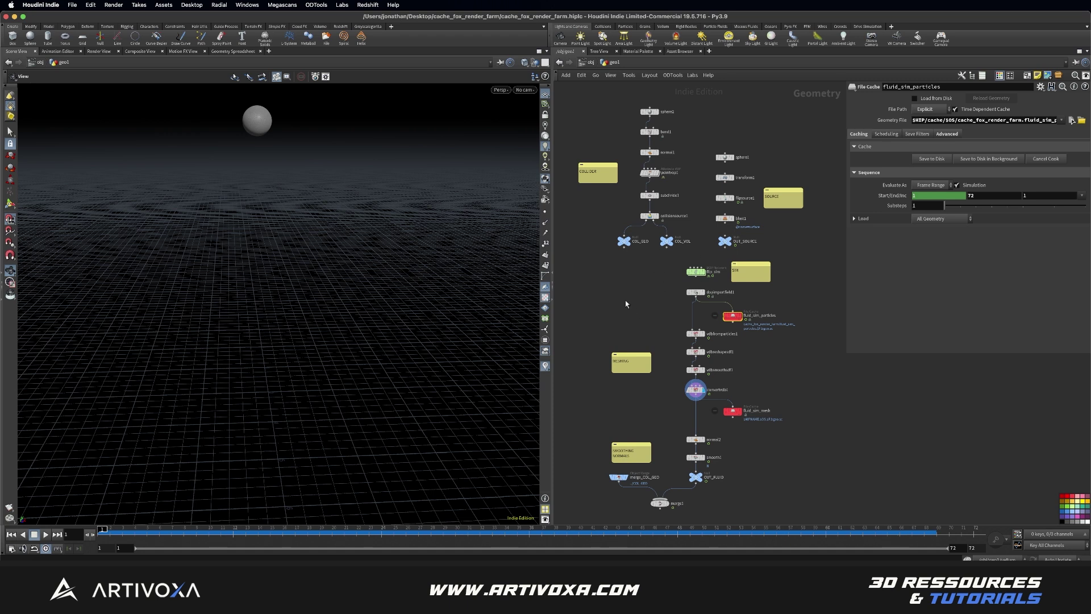
pyautogui.moveTo(625, 300); pyautogui.dragTo(622, 324, button='middle')
pyautogui.scroll(1, 621, 324)
pyautogui.moveTo(595, 226); pyautogui.dragTo(622, 216, button='middle')
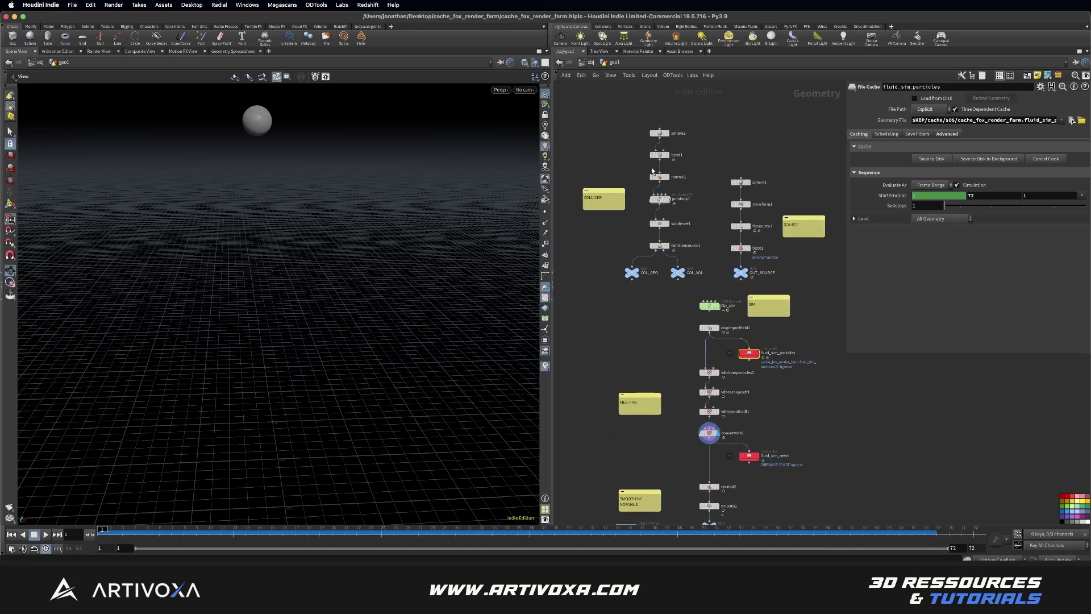
pyautogui.click(667, 133)
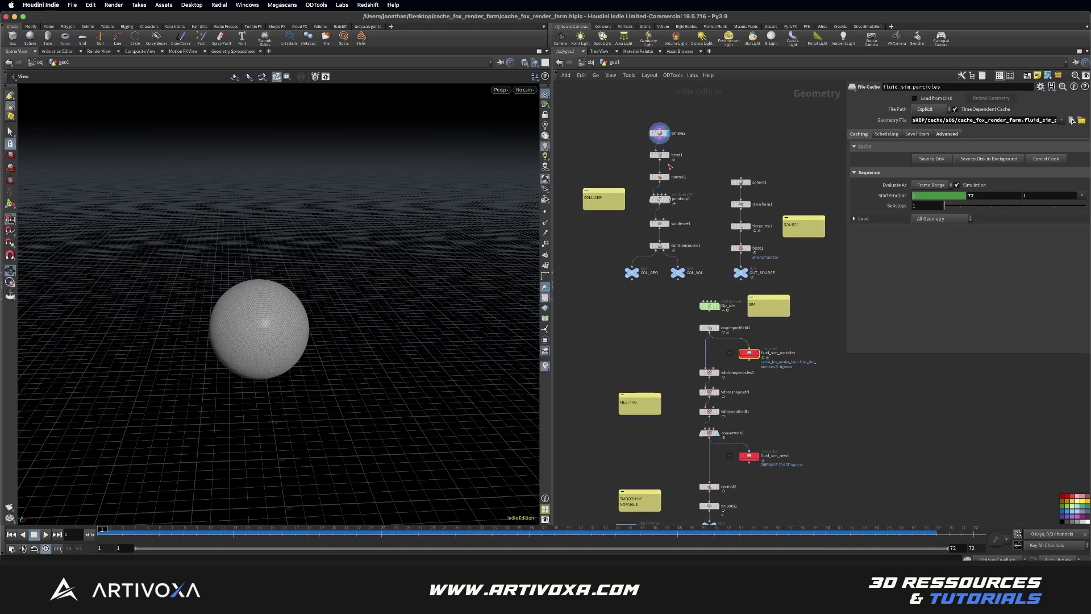
pyautogui.click(667, 177)
pyautogui.click(666, 198)
pyautogui.moveTo(336, 314); pyautogui.dragTo(321, 287)
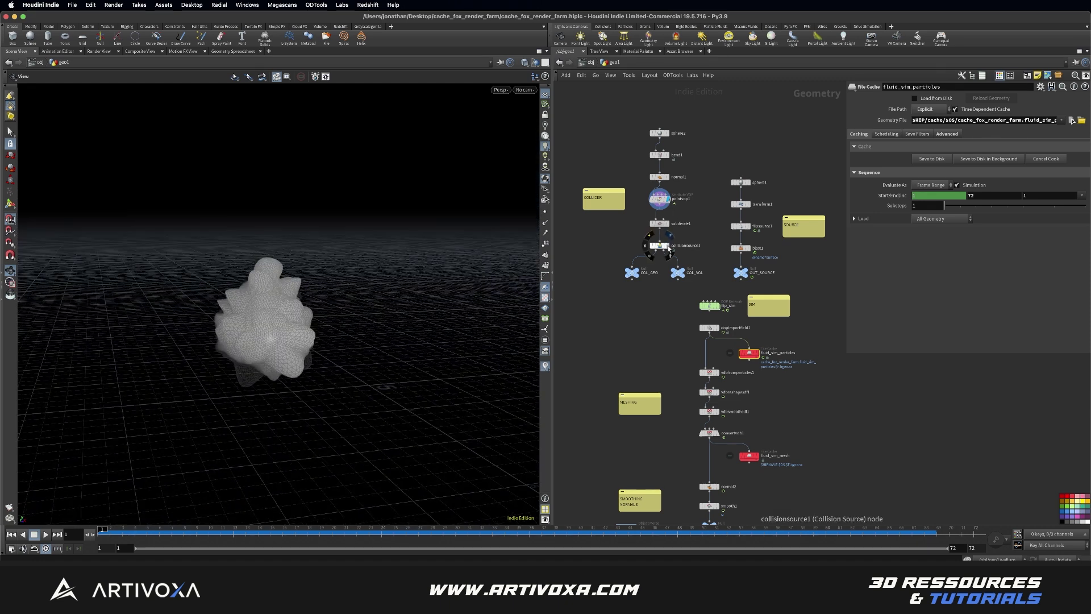
pyautogui.click(668, 247)
pyautogui.click(636, 273)
pyautogui.click(684, 273)
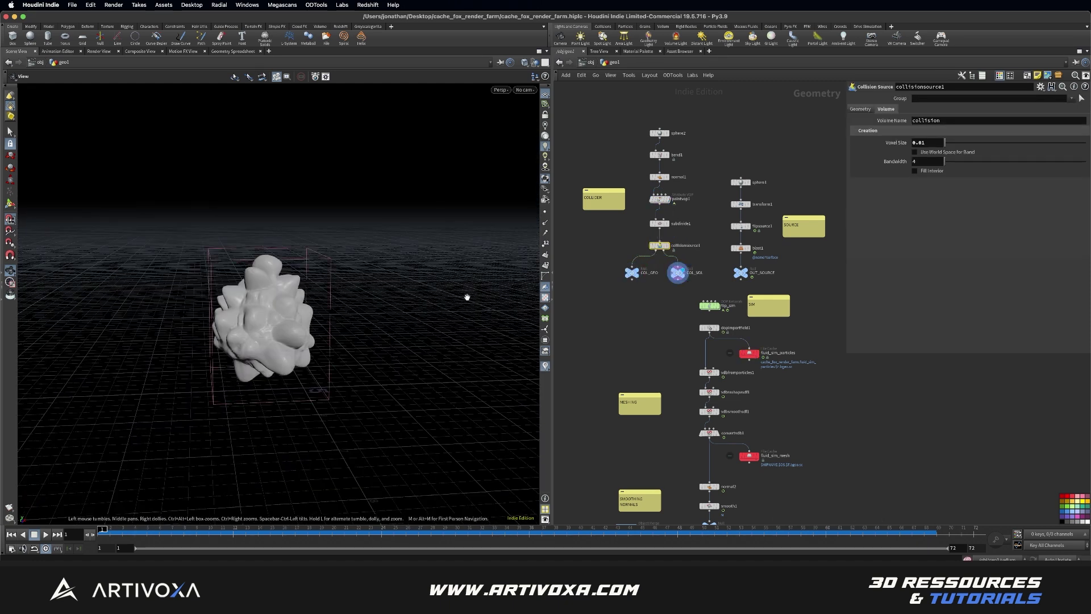
# Preview the source chain from sphere1 through transform1 to OUT_SOURCE, then enter flip_sim.
pyautogui.click(741, 226)
pyautogui.moveTo(693, 261); pyautogui.dragTo(656, 257, button='middle')
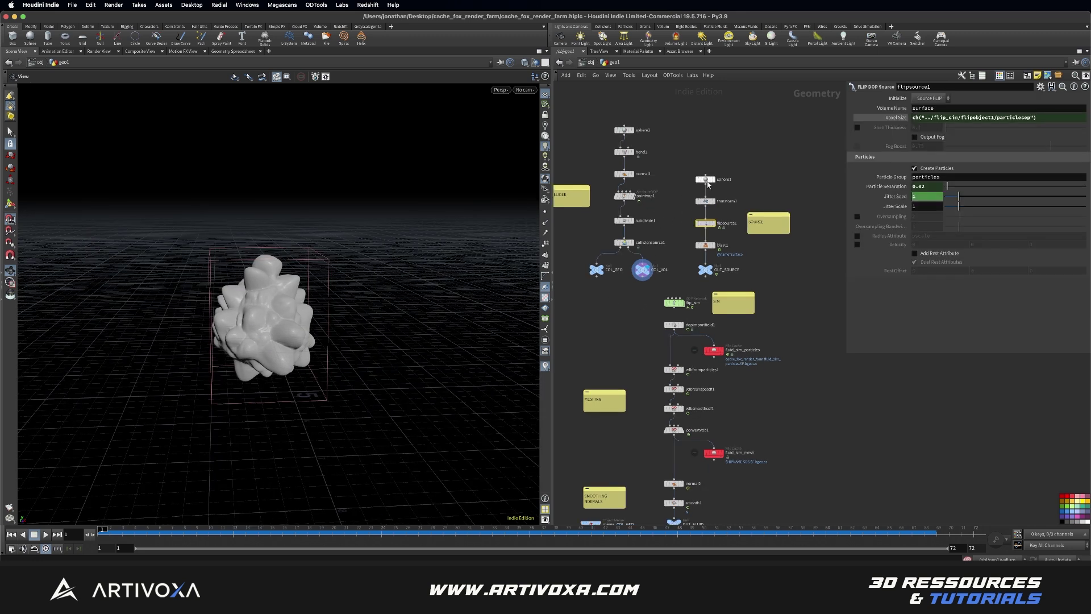
pyautogui.click(714, 180)
pyautogui.click(714, 202)
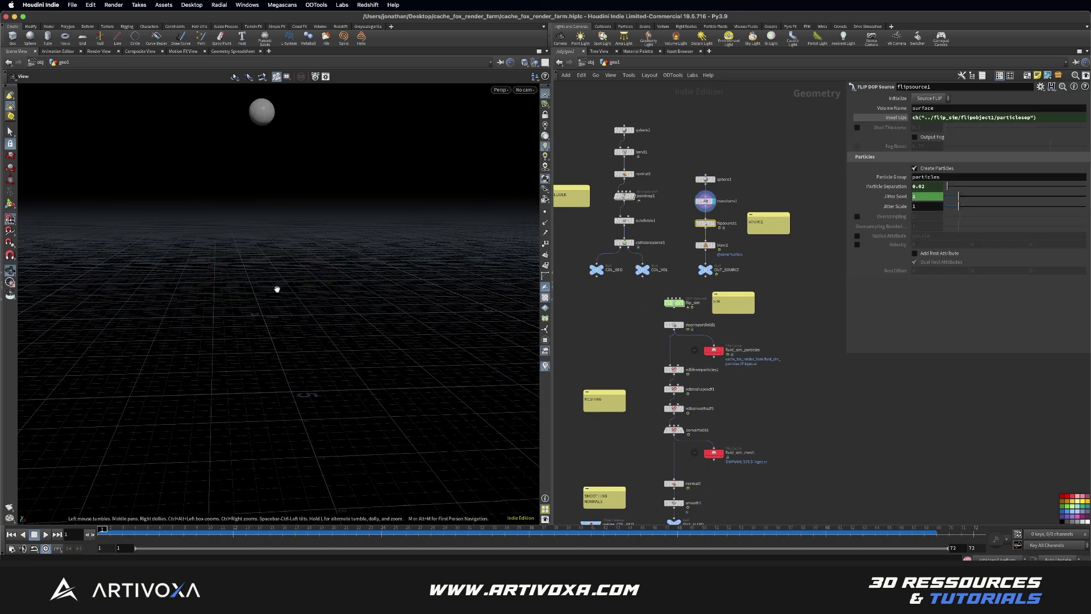
pyautogui.click(714, 269)
pyautogui.scroll(-2, 650, 304)
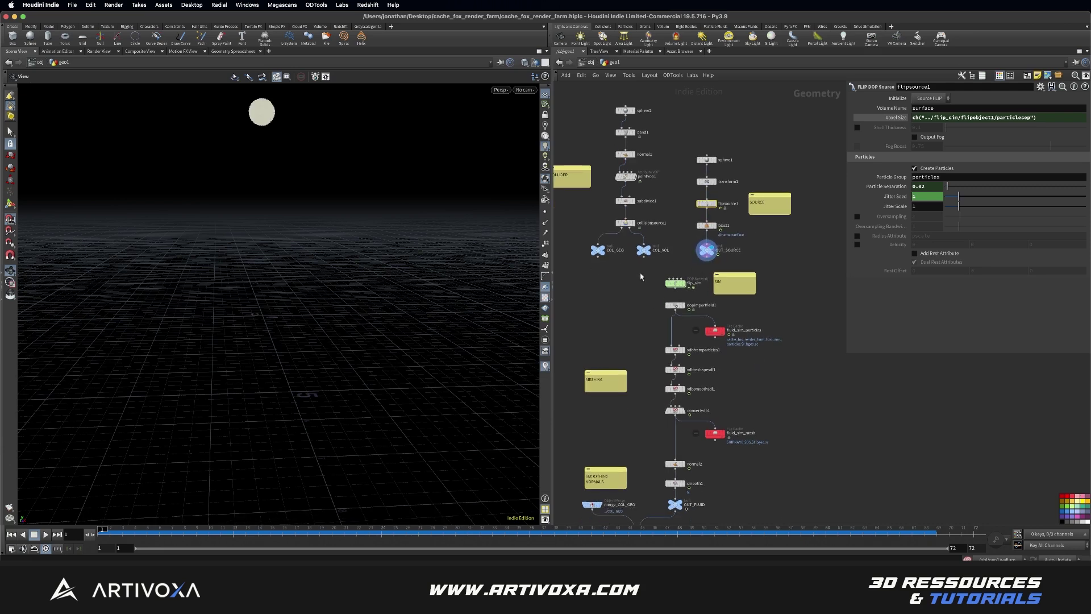
pyautogui.doubleClick(676, 282)
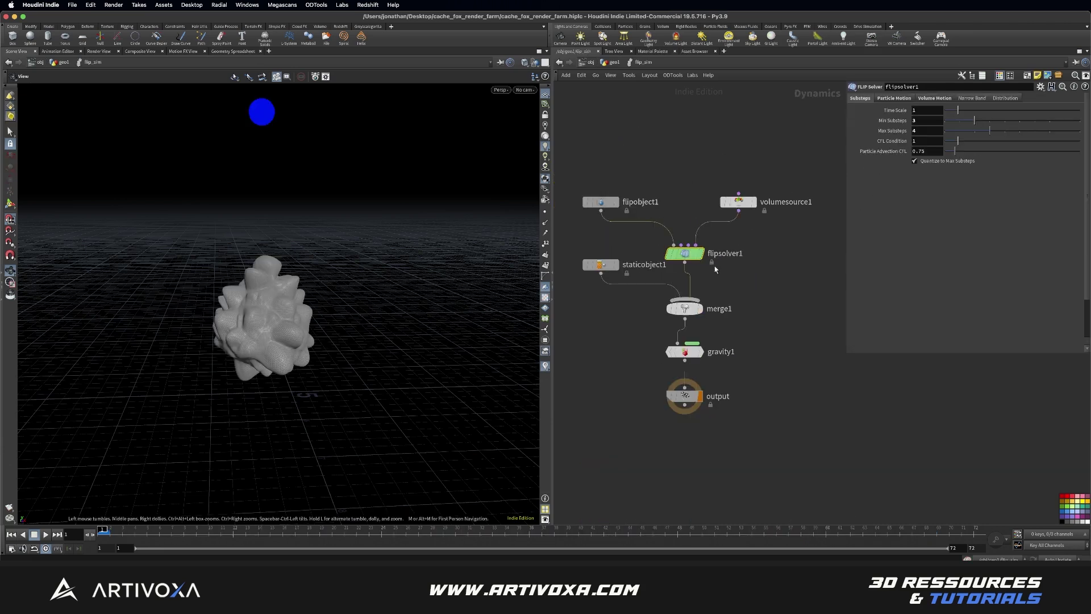
pyautogui.click(738, 203)
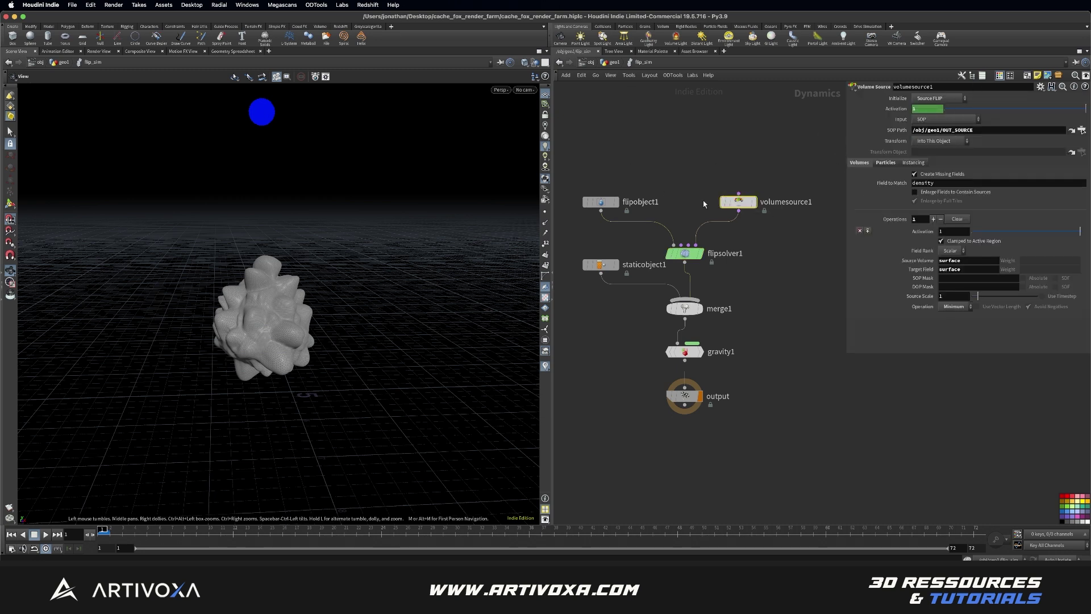
pyautogui.press('Left')
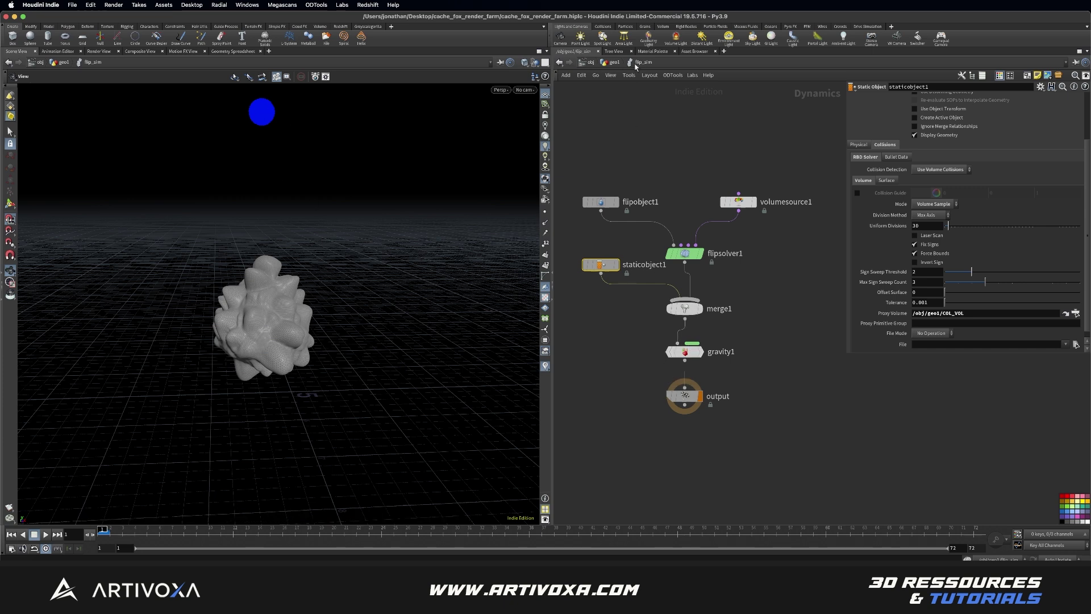
pyautogui.press('u')
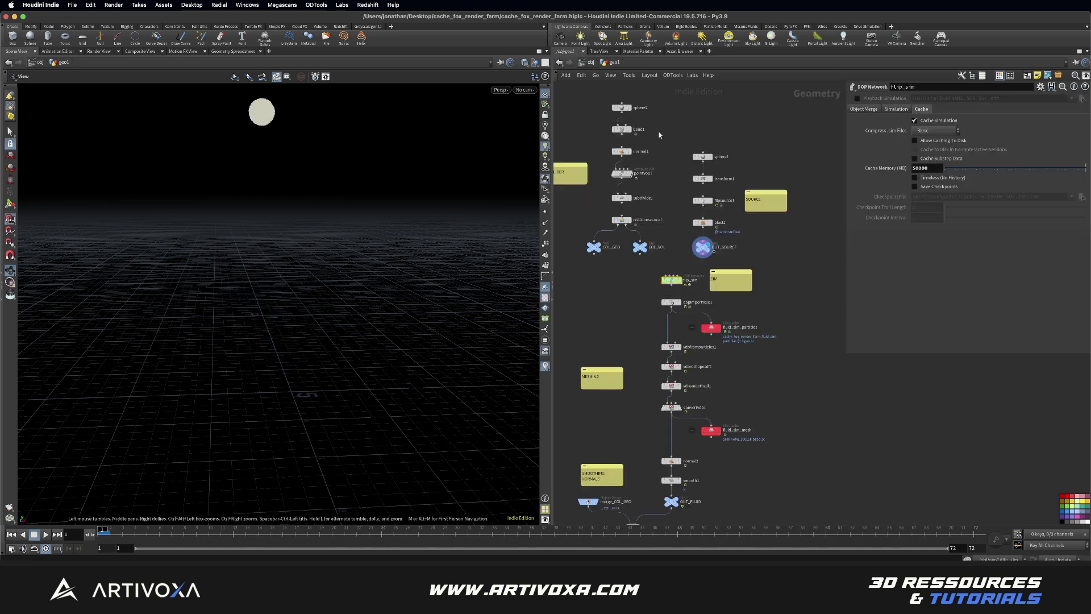
pyautogui.doubleClick(672, 283)
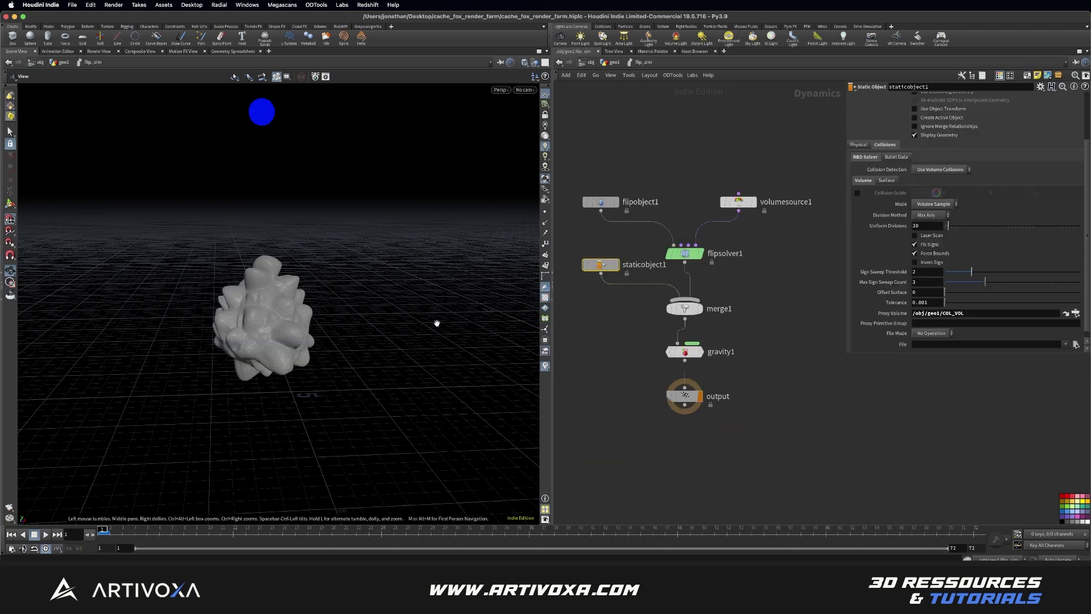
pyautogui.click(46, 535)
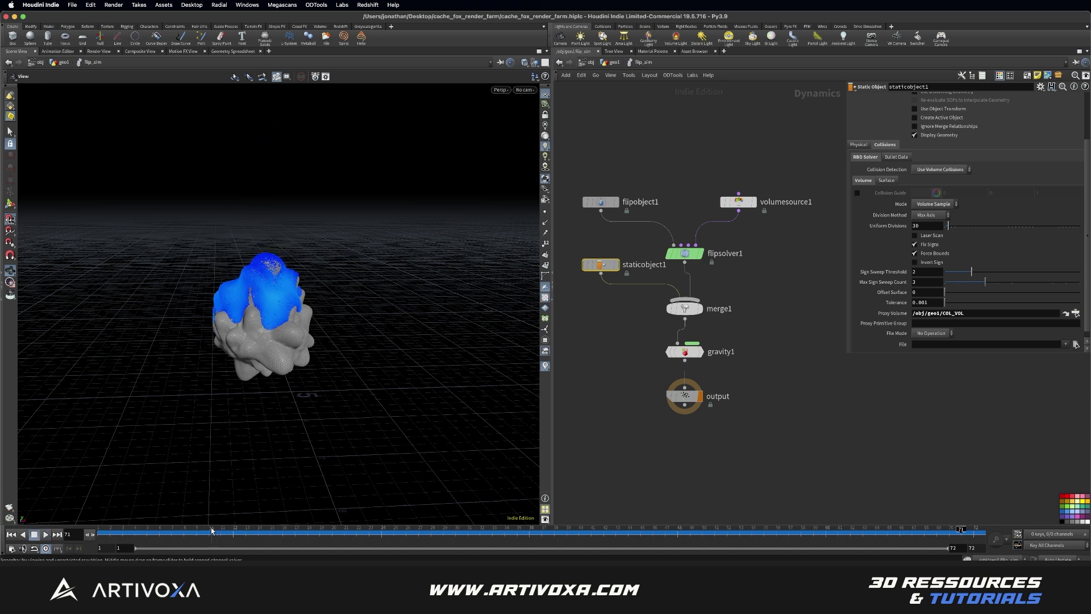
pyautogui.hotkey('ctrl', 'Up')
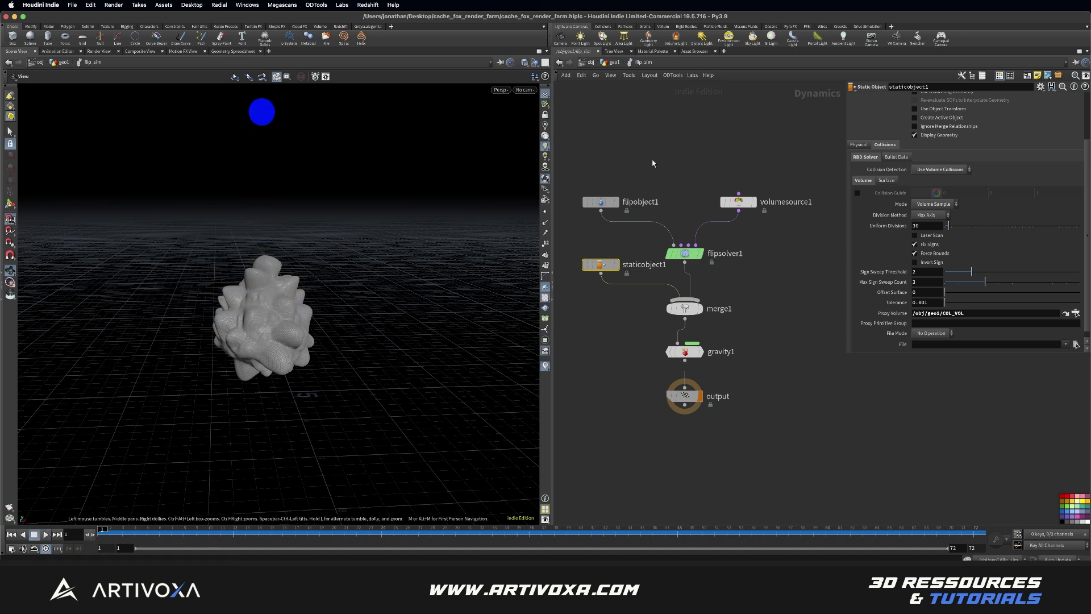
pyautogui.click(591, 205)
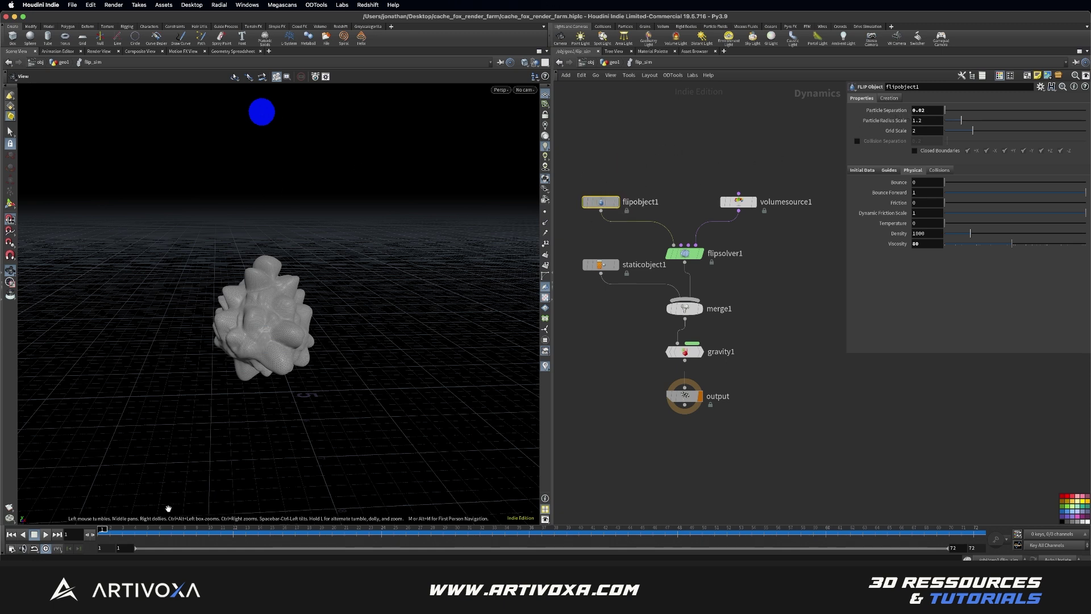
pyautogui.click(45, 535)
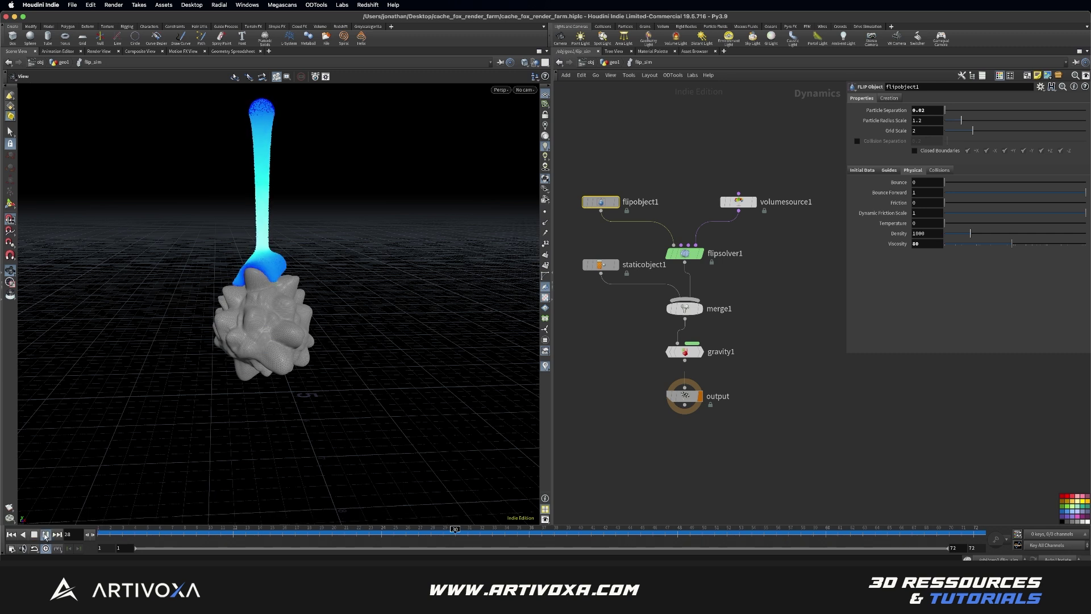
pyautogui.click(11, 535)
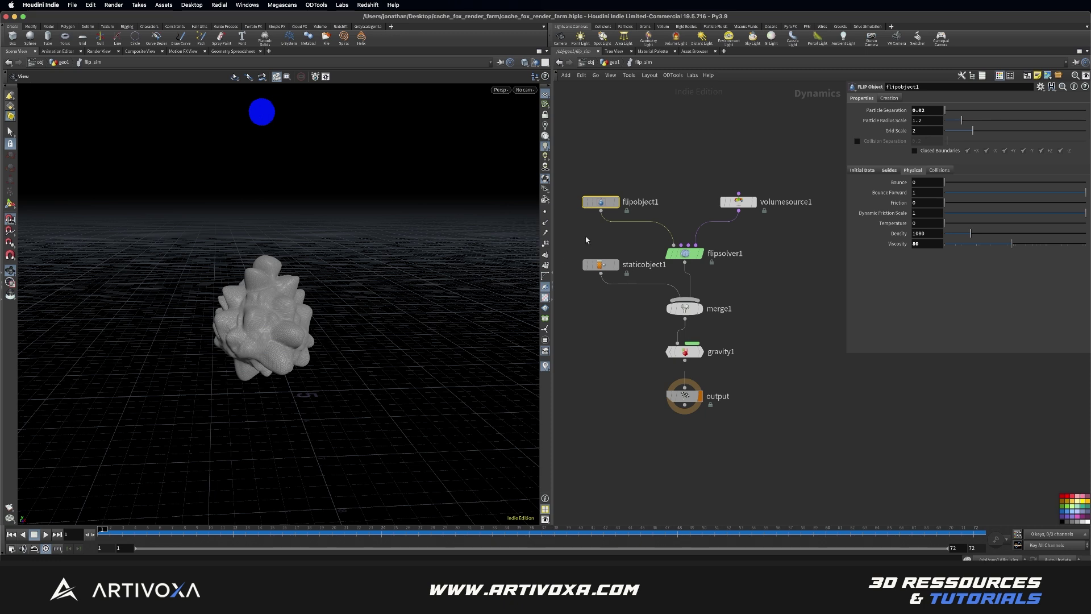
# Back in geo1, display the dopimportfield1 particles and the convertvdb1 fluid mesh over a few frames.
pyautogui.click(614, 62)
pyautogui.scroll(3, 696, 368)
pyautogui.click(641, 269)
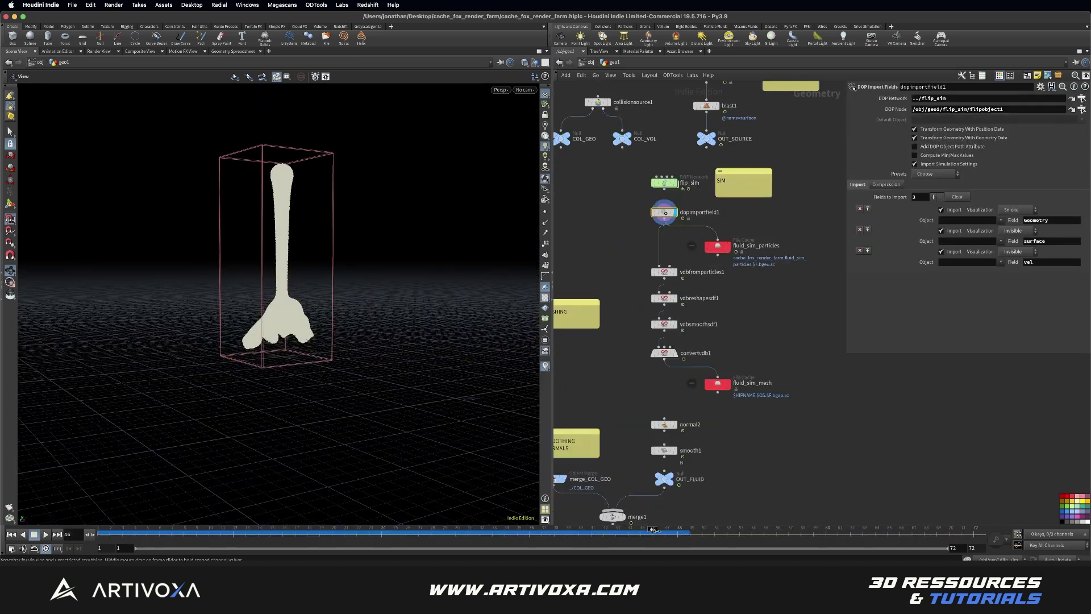
pyautogui.moveTo(654, 530); pyautogui.dragTo(677, 531)
pyautogui.moveTo(389, 328); pyautogui.dragTo(411, 328)
pyautogui.click(675, 353)
# Scrub back from frame 45 to 38 and line fluid_sim_particles up under dopimportfield1.
pyautogui.scroll(5, 272, 321)
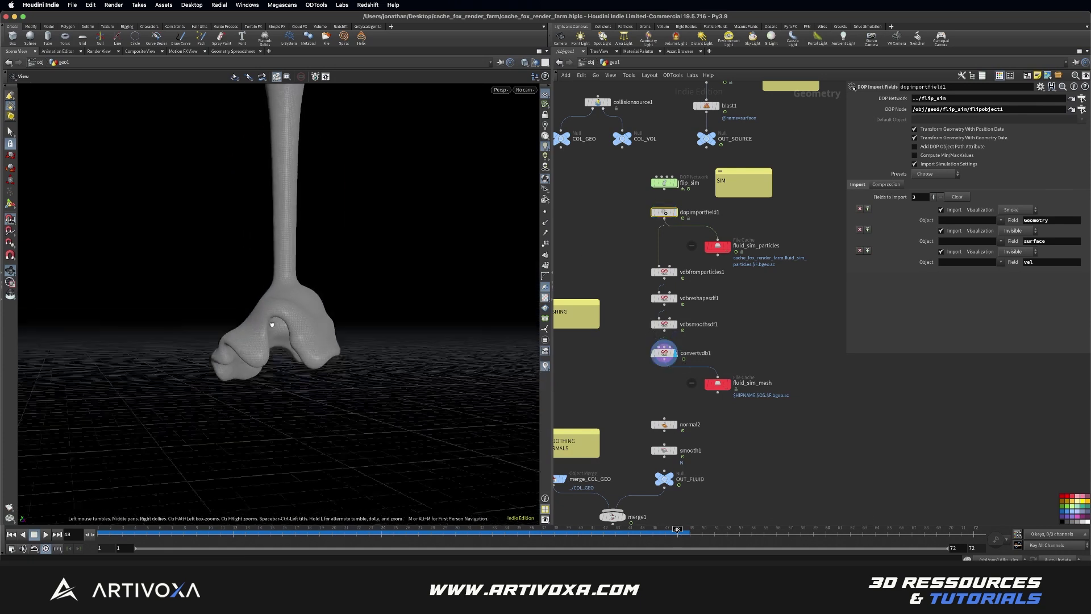
pyautogui.scroll(-5, 272, 322)
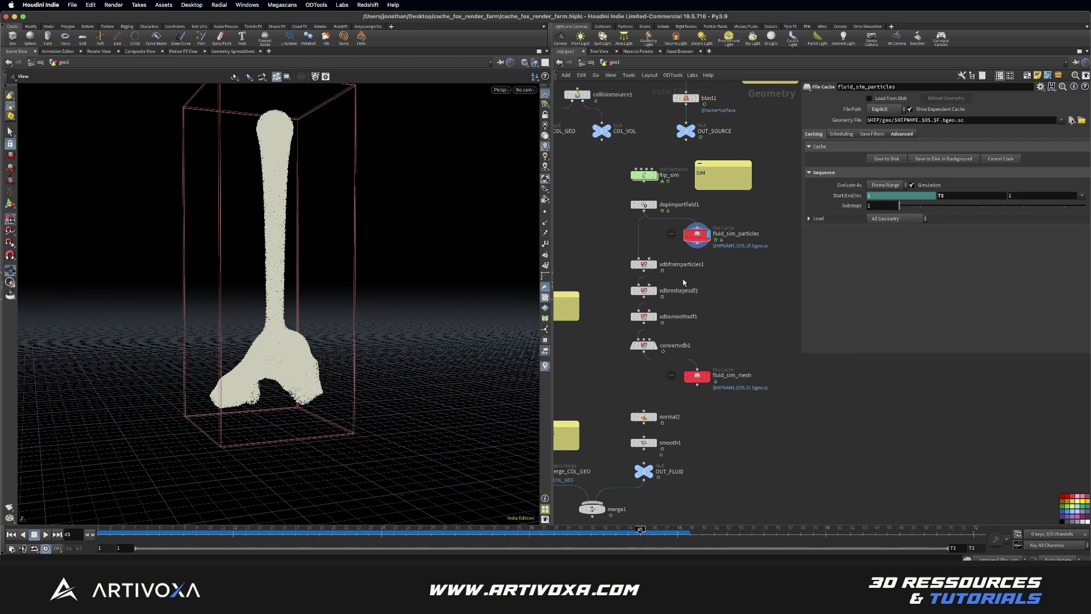
pyautogui.moveTo(654, 207)
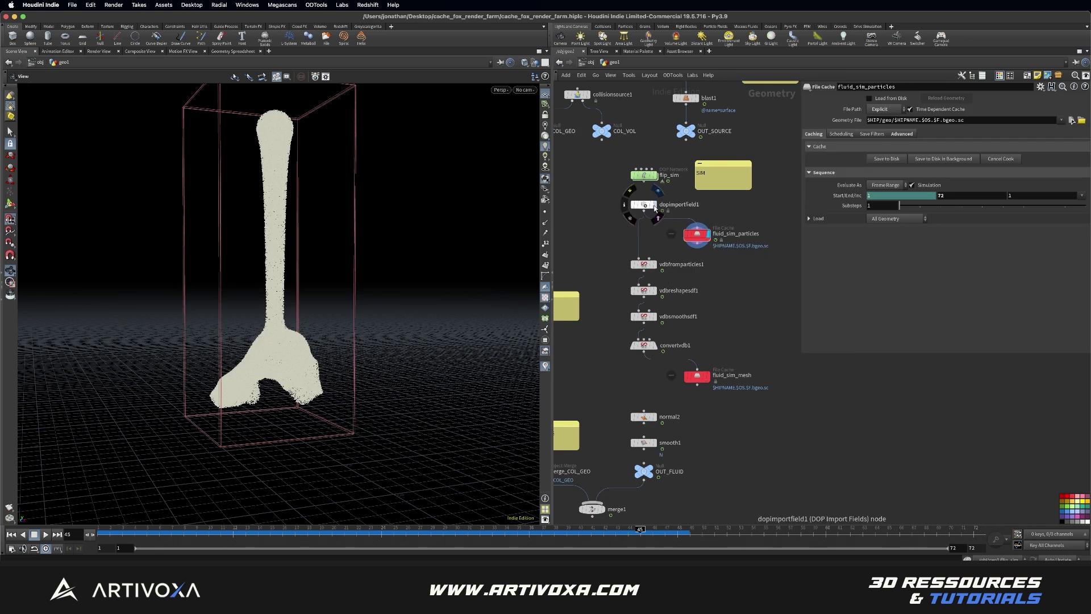
pyautogui.moveTo(640, 531)
pyautogui.mouseDown()
pyautogui.moveTo(548, 534)
pyautogui.moveTo(652, 533)
pyautogui.mouseUp()
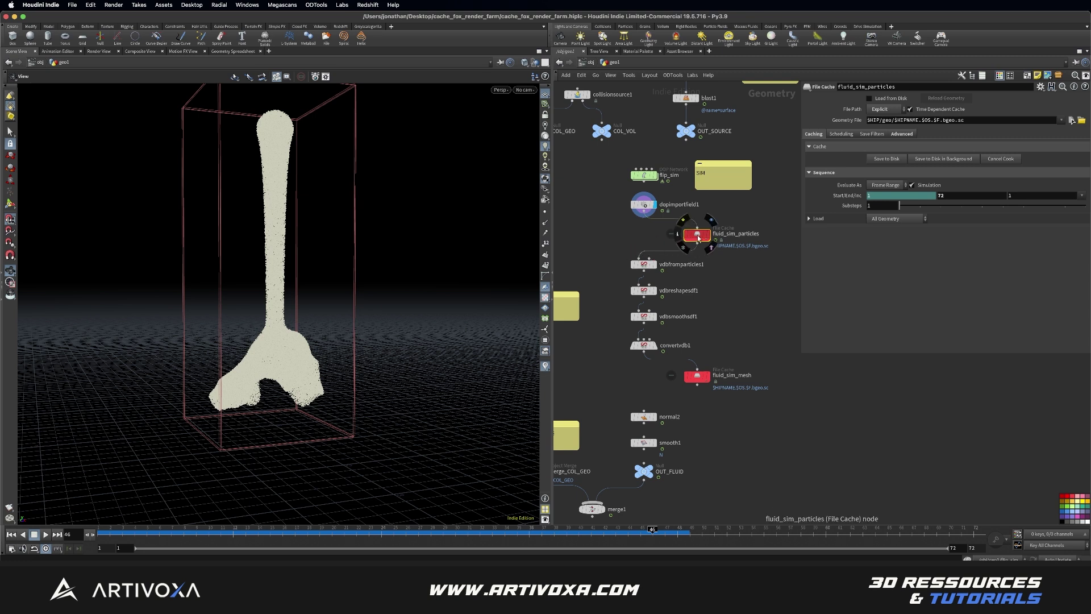
pyautogui.press('l')
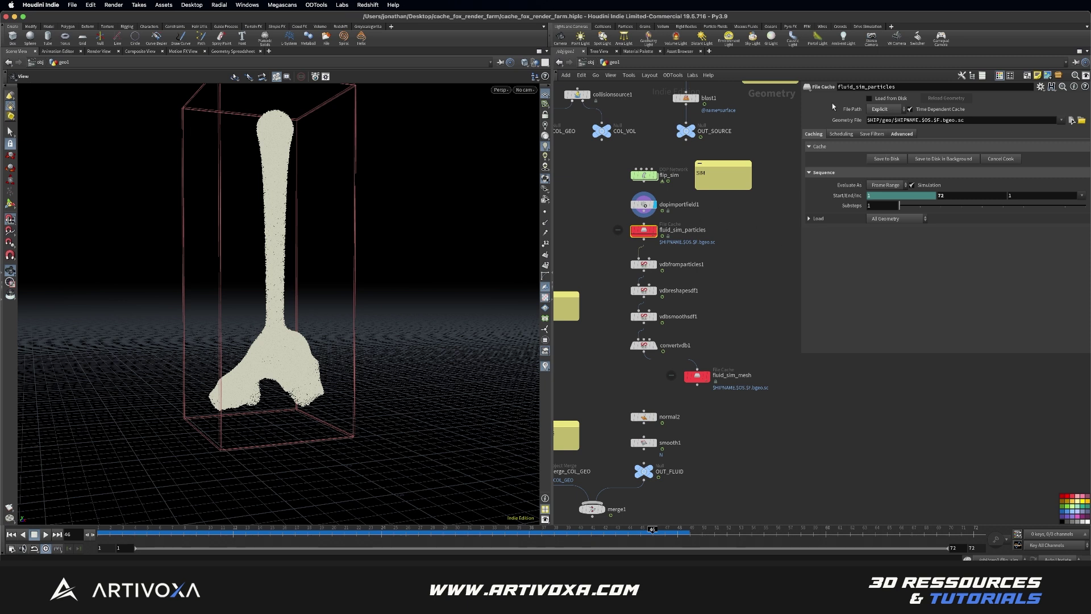
# Keep the Explicit path mode and change the geometry file to $HIP/cache/$OS/$HIPNAME.$OS.$F.bgeo.sc.
pyautogui.click(880, 108)
pyautogui.click(877, 118)
pyautogui.click(876, 111)
pyautogui.click(870, 123)
pyautogui.click(883, 120)
pyautogui.press('Delete')
pyautogui.press('Delete')
pyautogui.press('Delete')
pyautogui.press('Delete')
pyautogui.write('cache/')
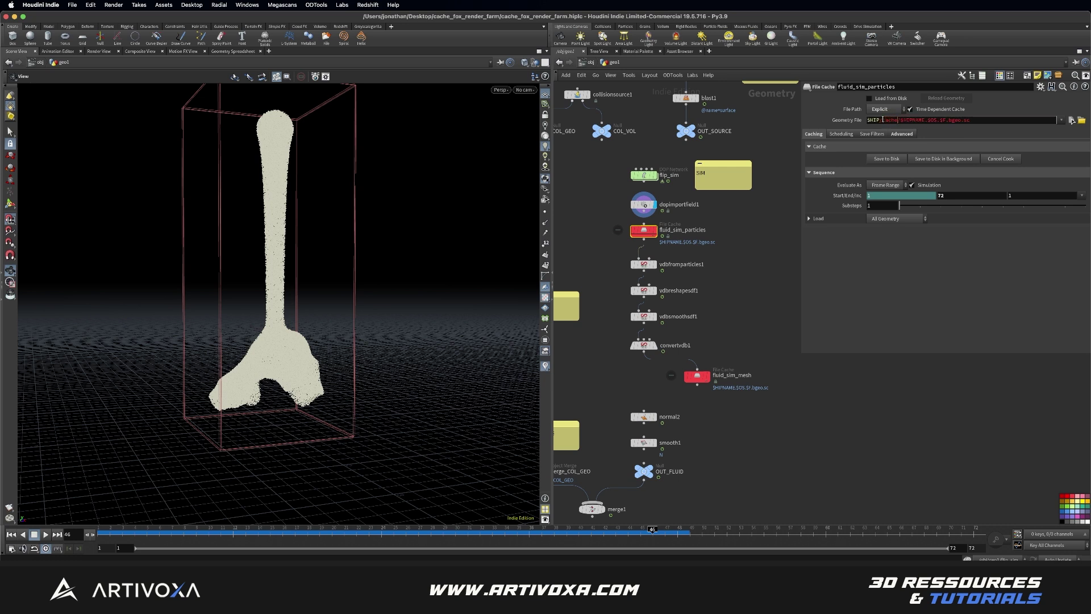
pyautogui.write('$')
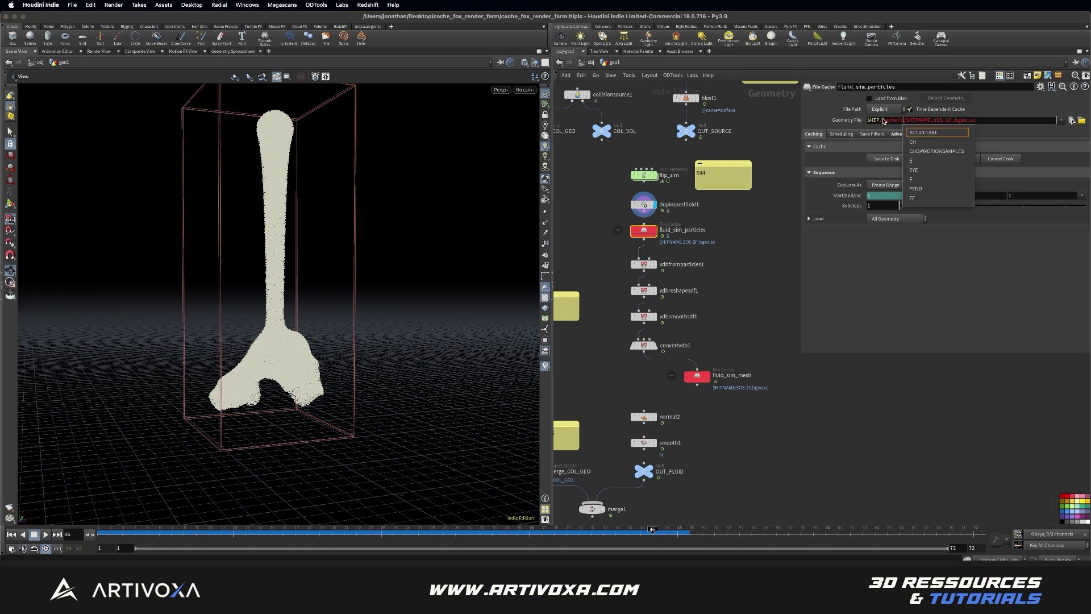
pyautogui.write('OS')
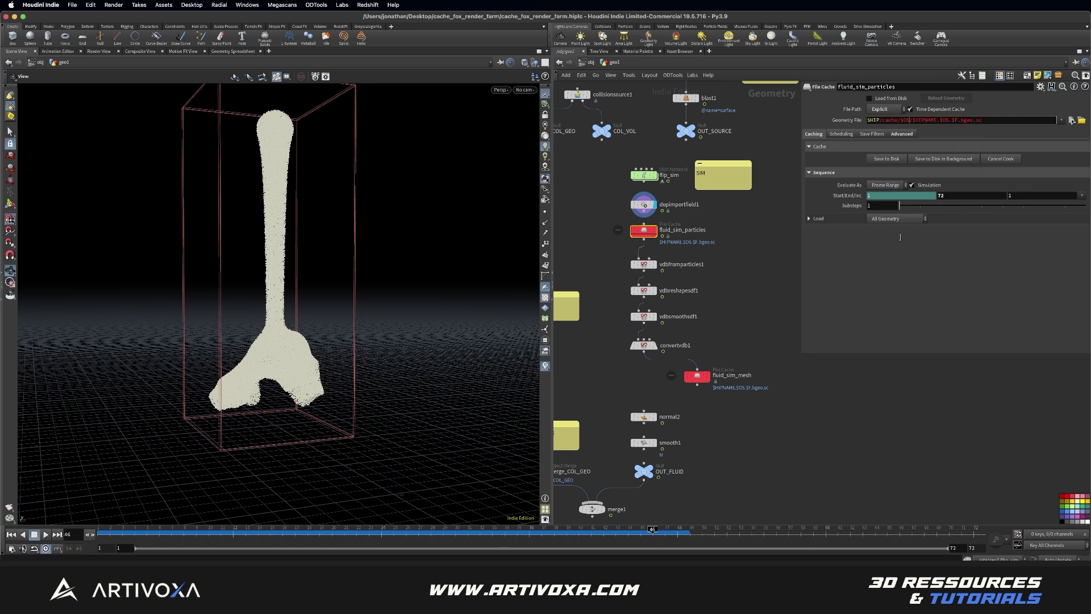
pyautogui.press('Return')
# Select the fluid_sim_particles node name for renaming.
pyautogui.doubleClick(694, 230)
pyautogui.moveTo(706, 230); pyautogui.dragTo(661, 229)
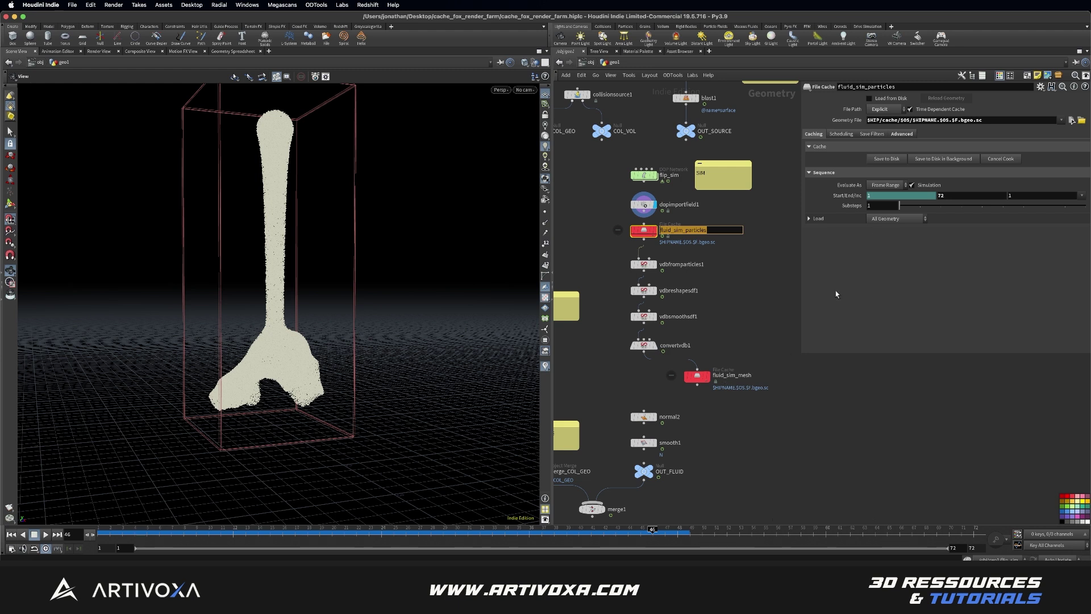
pyautogui.scroll(-1, 701, 227)
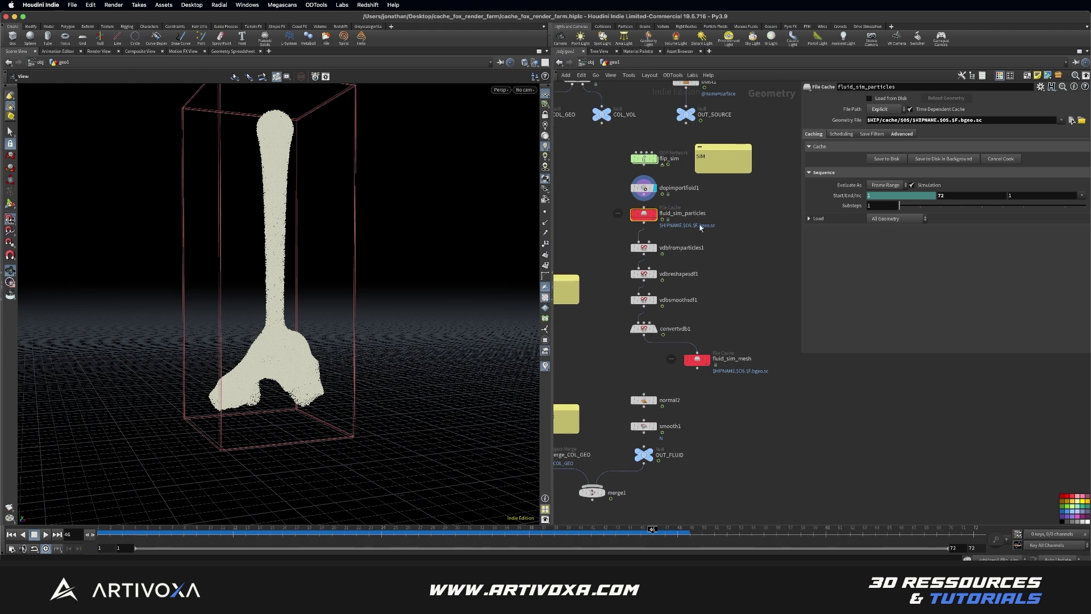
# Nudge fluid_sim_particles down and place fluid_sim_mesh between convertvdb1 and normal2.
pyautogui.moveTo(644, 215); pyautogui.dragTo(644, 216)
pyautogui.moveTo(654, 331)
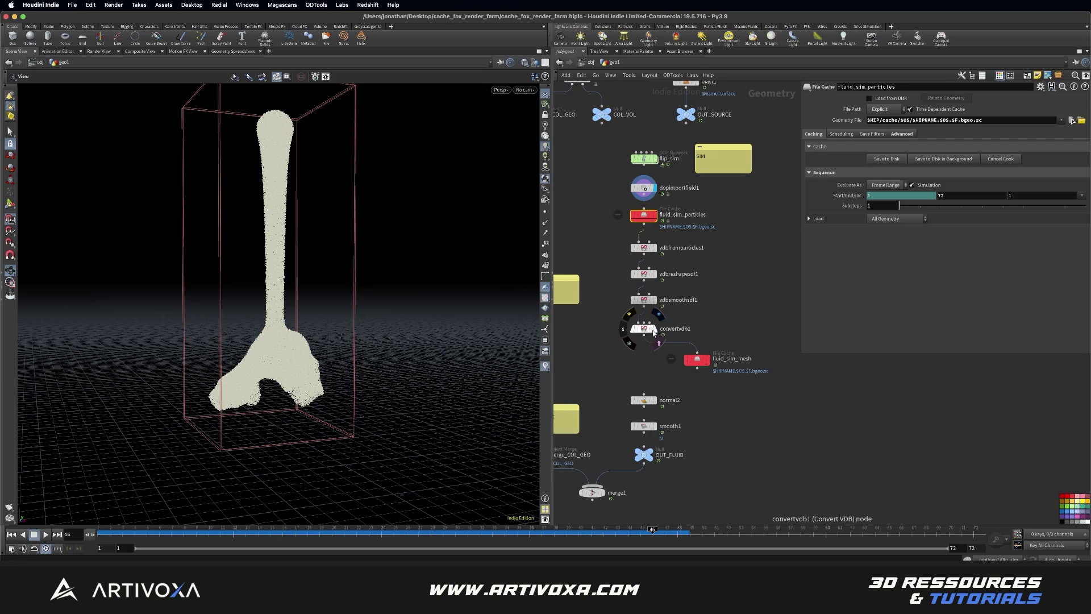
pyautogui.press('r')
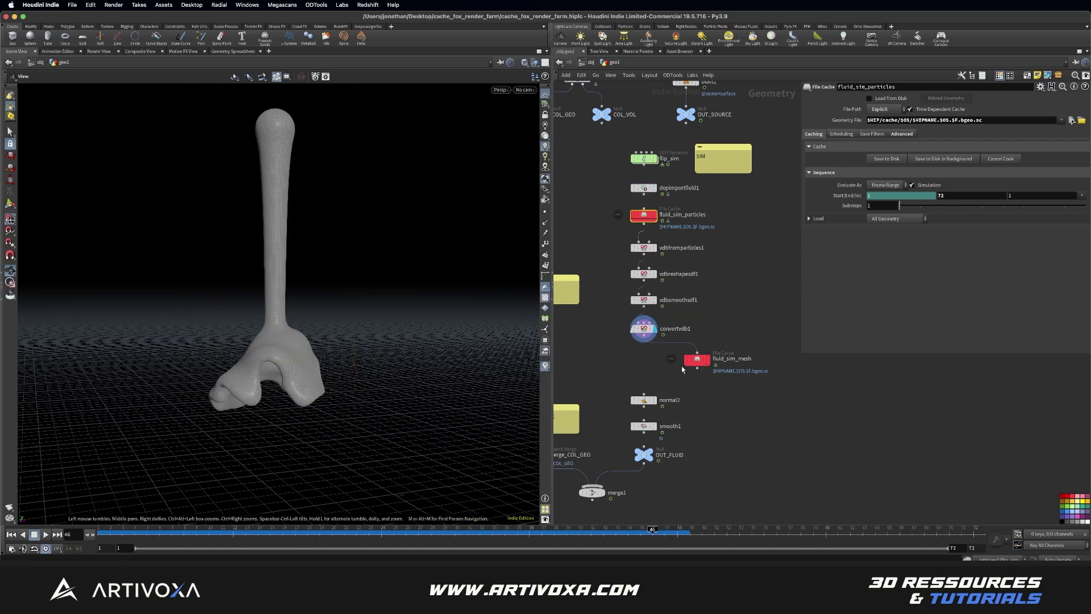
pyautogui.click(700, 363)
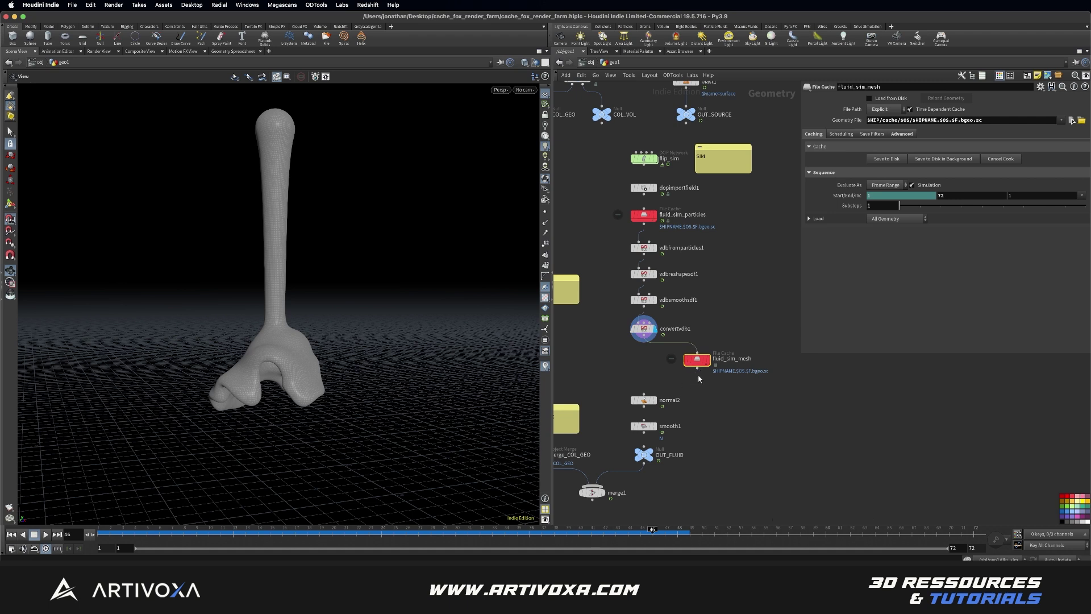
pyautogui.moveTo(702, 362); pyautogui.dragTo(648, 366)
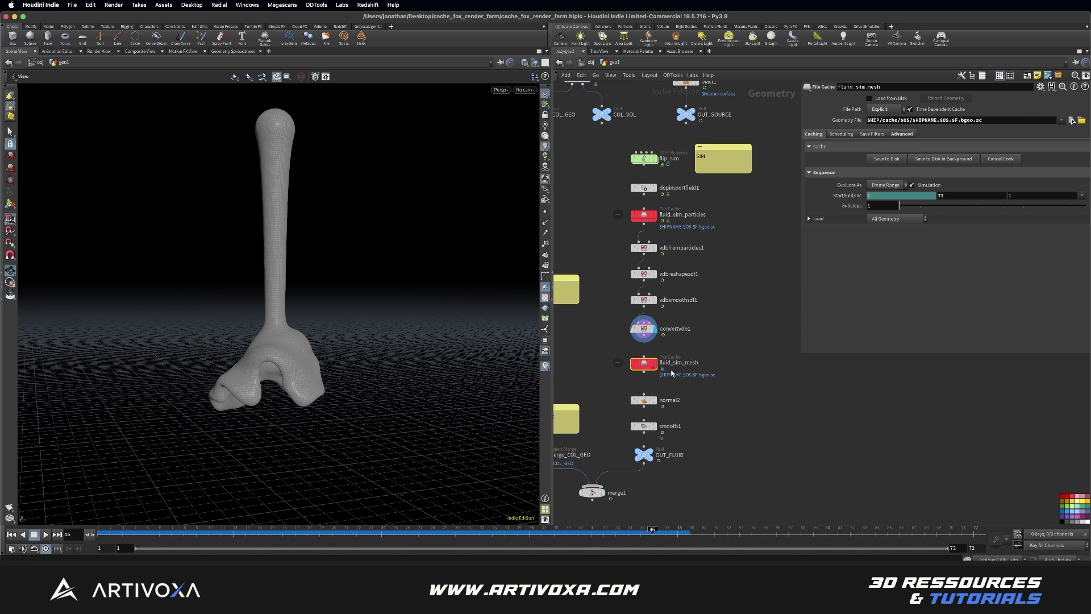
# Select the fluid_sim_particles and fluid_sim_mesh cache nodes in turn.
pyautogui.scroll(-2, 692, 396)
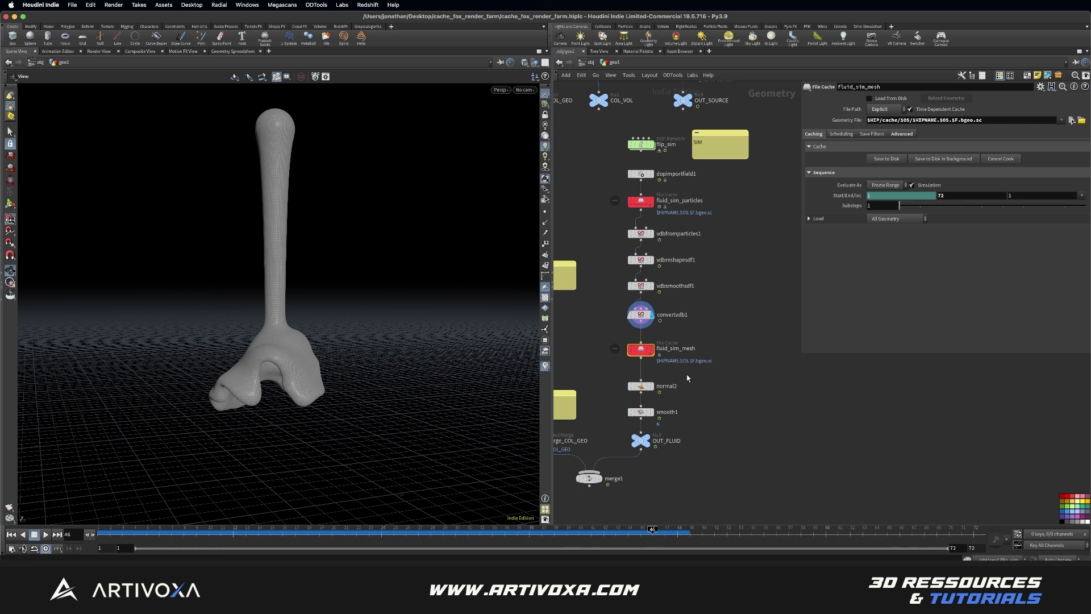
pyautogui.scroll(6, 688, 378)
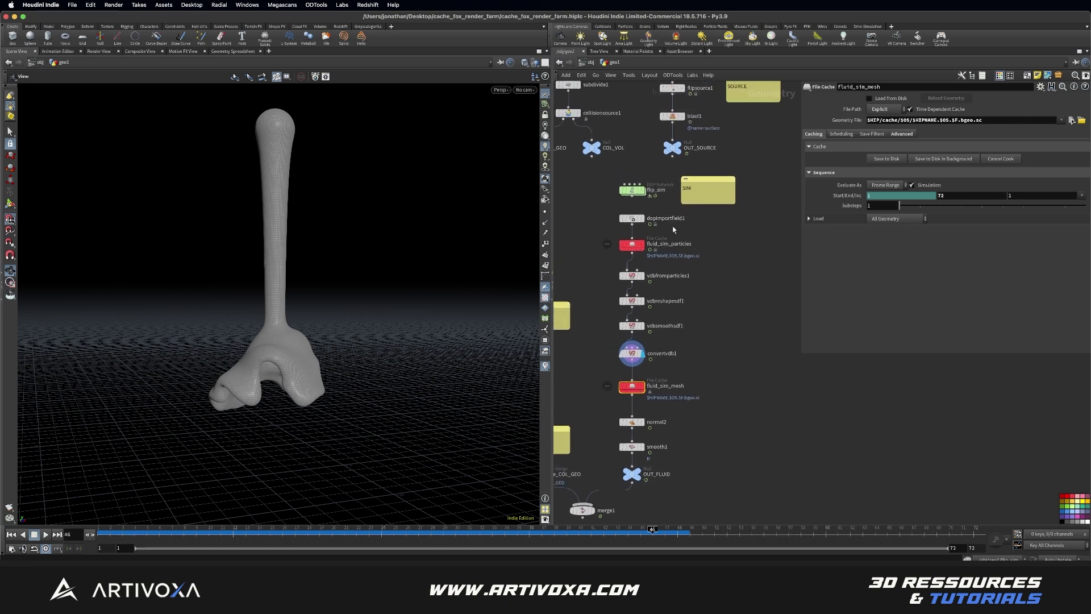
pyautogui.moveTo(710, 233); pyautogui.dragTo(604, 261)
pyautogui.moveTo(728, 373); pyautogui.dragTo(614, 407)
pyautogui.scroll(-1, 598, 256)
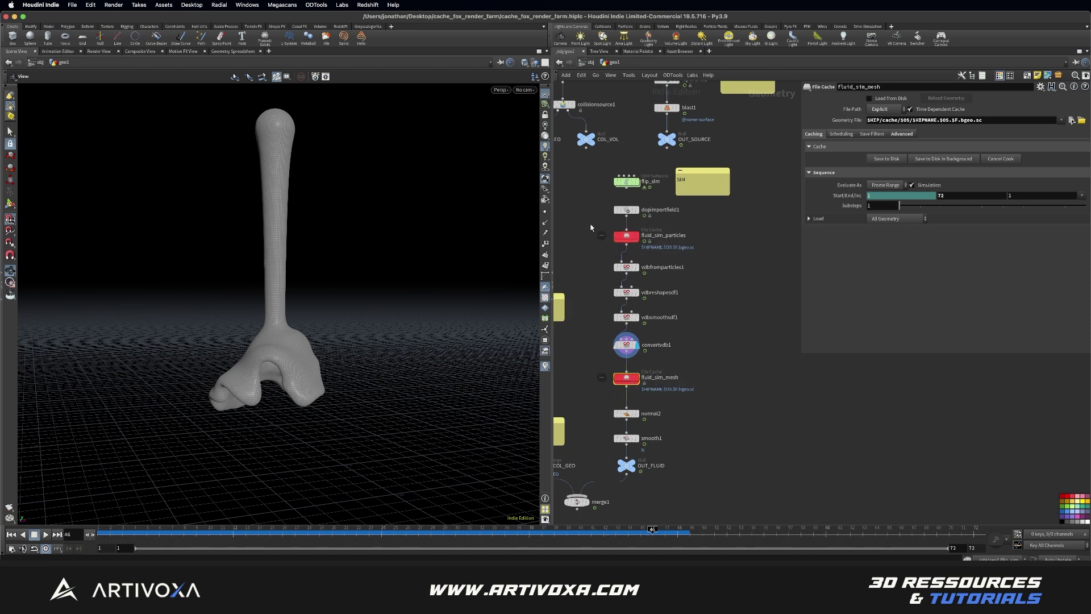
pyautogui.moveTo(638, 234)
# Add a File node, file1, to geo1, then bring up the cache_fox_render_farm folder in Finder.
pyautogui.click(627, 238)
pyautogui.scroll(-2, 698, 370)
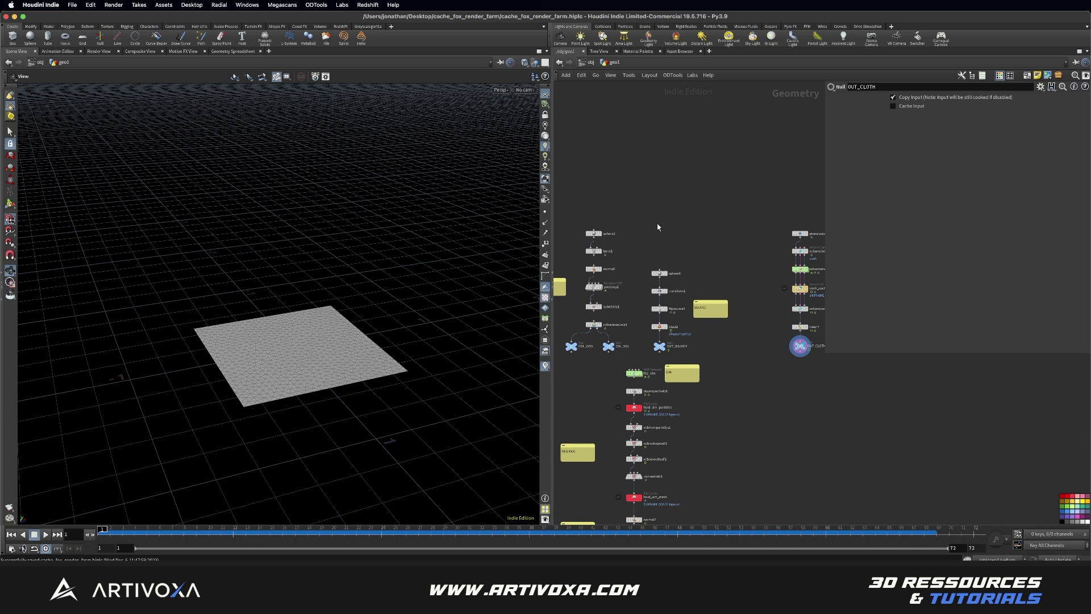
pyautogui.press('Tab')
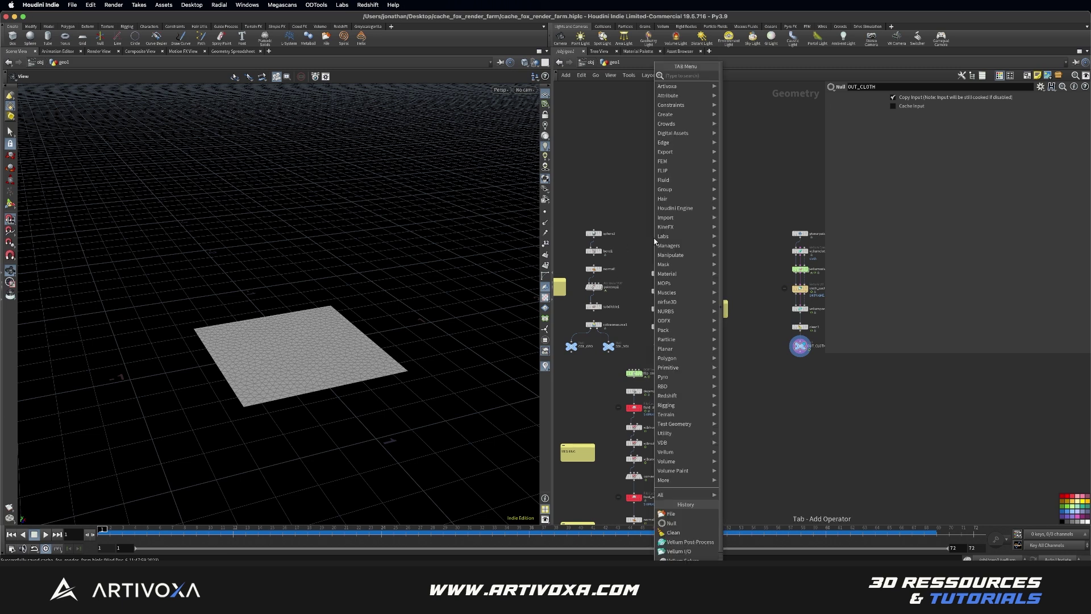
pyautogui.click(755, 142)
pyautogui.click(655, 238)
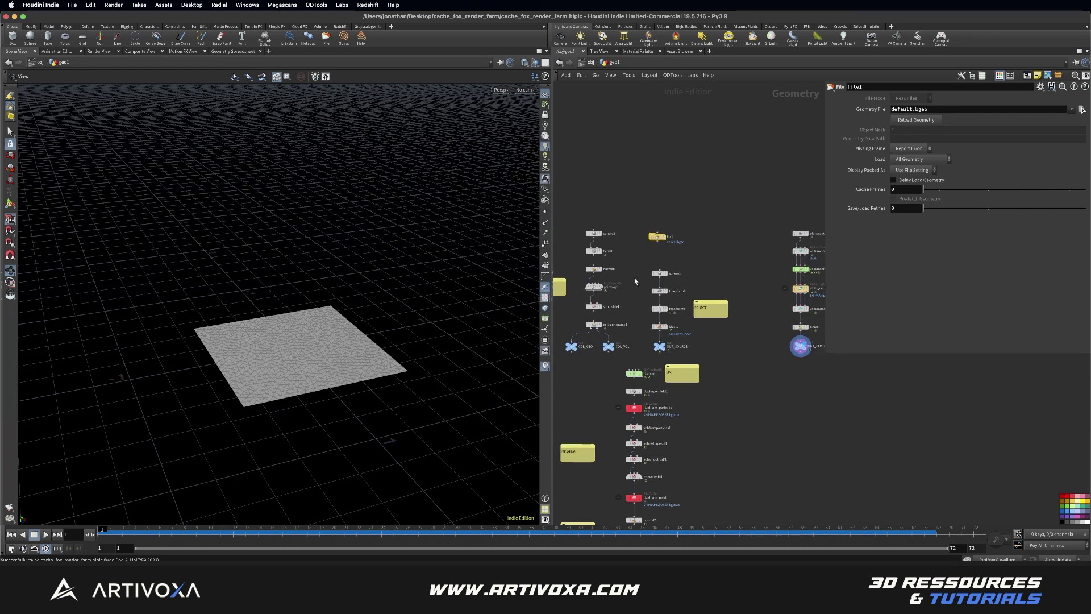
pyautogui.press('super+Tab')
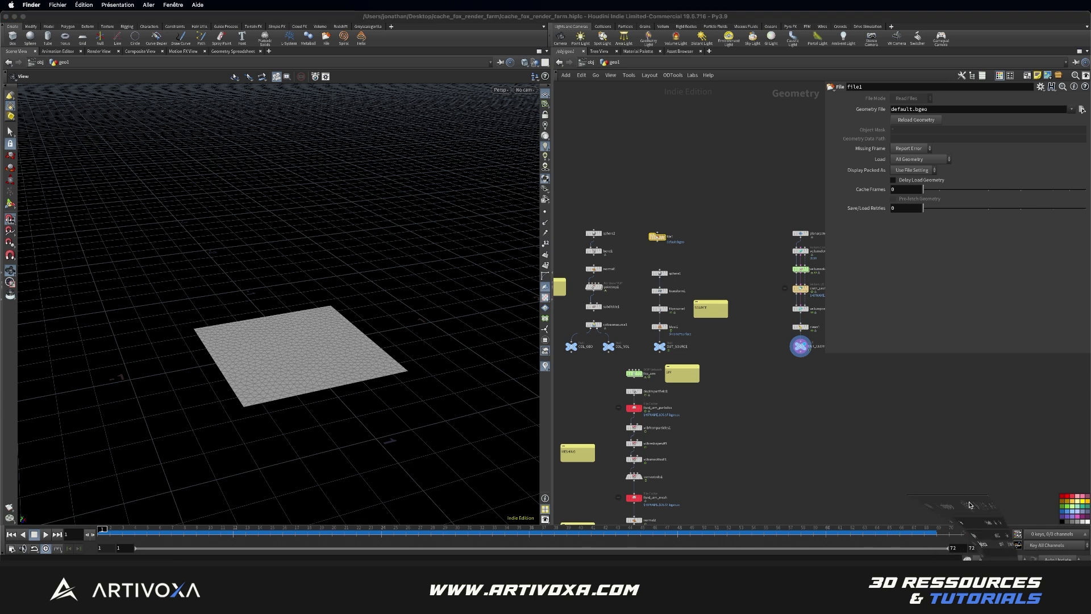
pyautogui.click(994, 602)
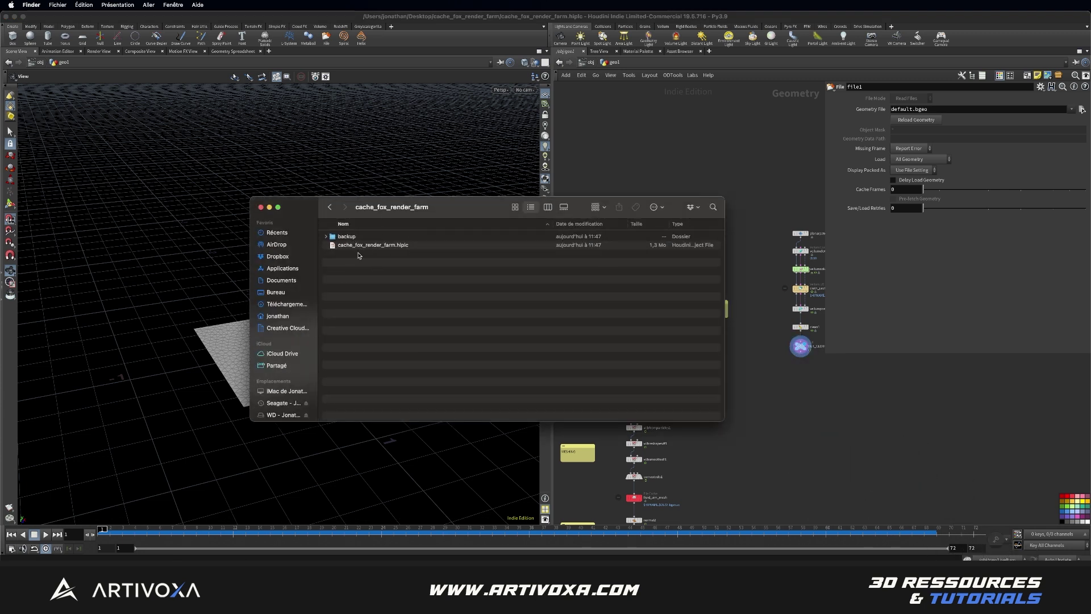
# Create two new folders named geo and tex in the cache_fox_render_farm project folder.
pyautogui.rightClick(376, 274)
pyautogui.click(380, 292)
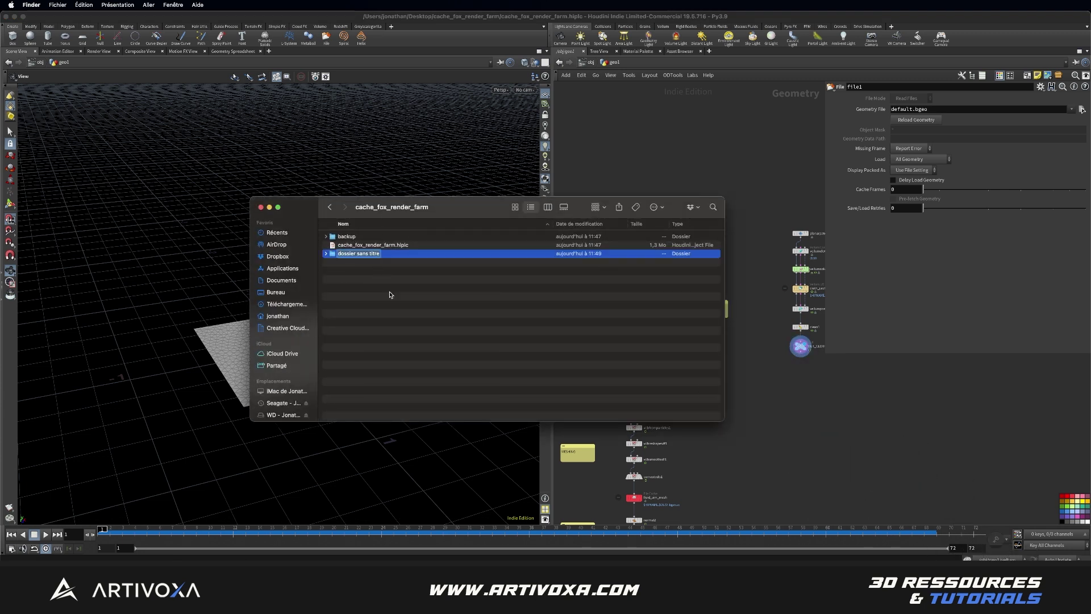
pyautogui.write('geo')
pyautogui.click(396, 338)
pyautogui.rightClick(425, 338)
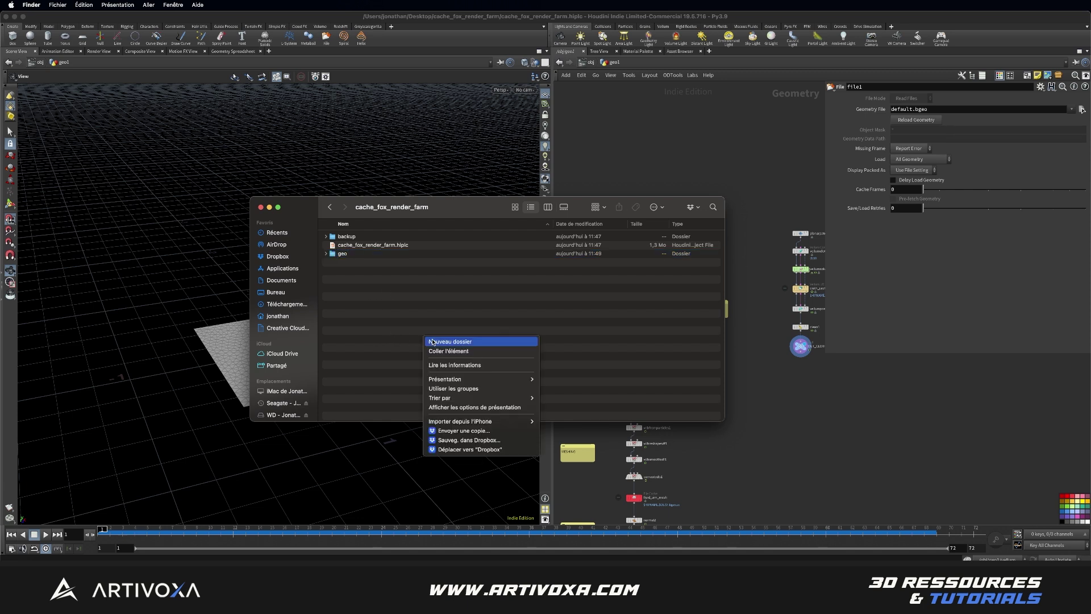
pyautogui.click(432, 341)
pyautogui.write('tex')
pyautogui.press('Return')
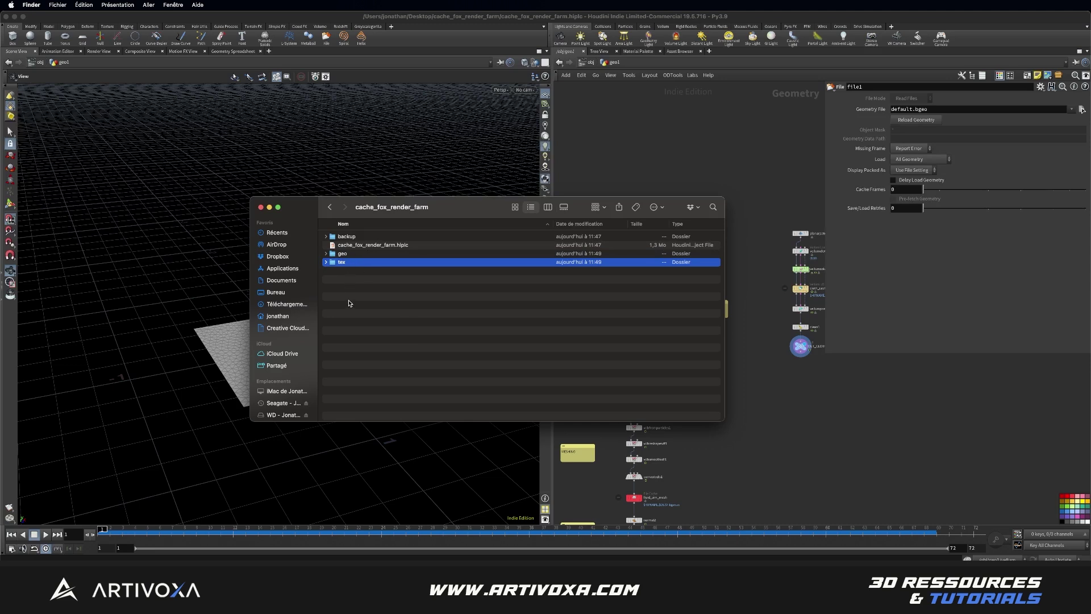
# Open the tex and geo folders to confirm both are empty, then close the window.
pyautogui.doubleClick(358, 261)
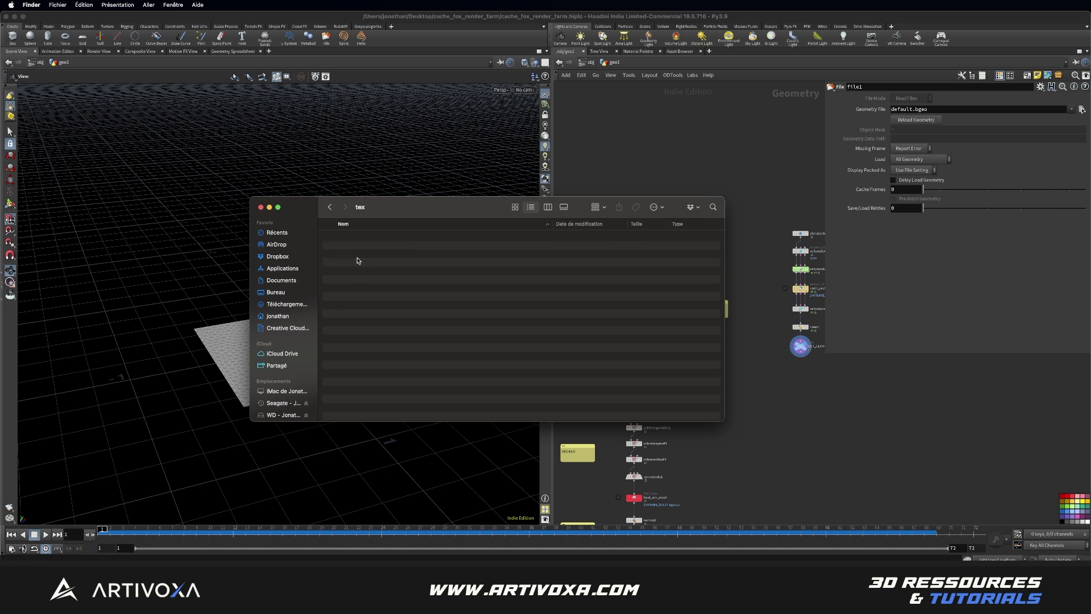
pyautogui.click(329, 206)
pyautogui.doubleClick(357, 258)
pyautogui.click(261, 207)
# Return to Houdini, frame the whole geo1 network and save the scene with File > Save.
pyautogui.click(678, 238)
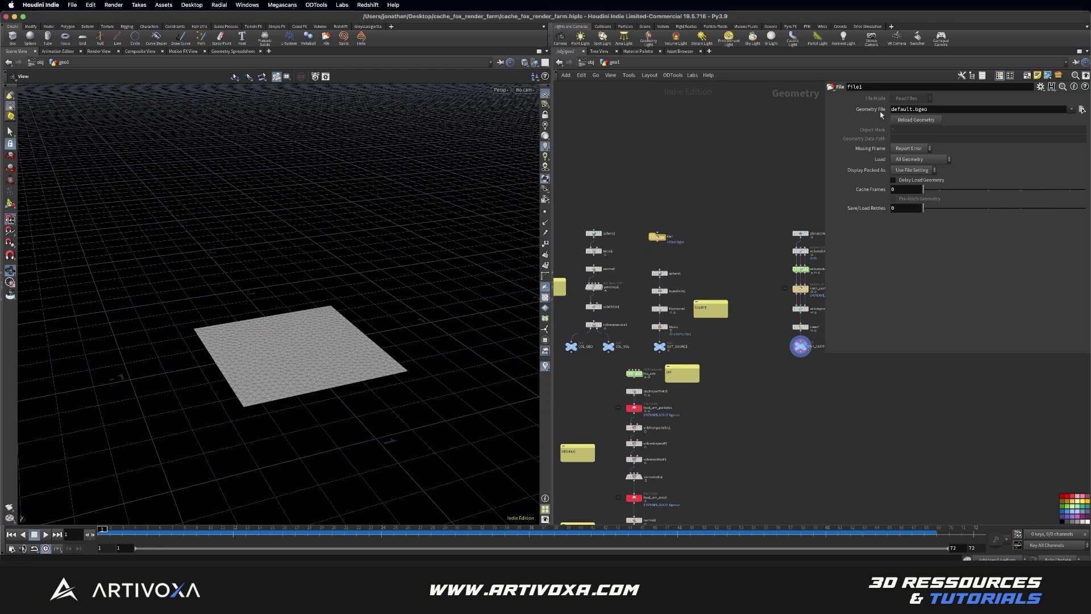
pyautogui.scroll(2, 725, 206)
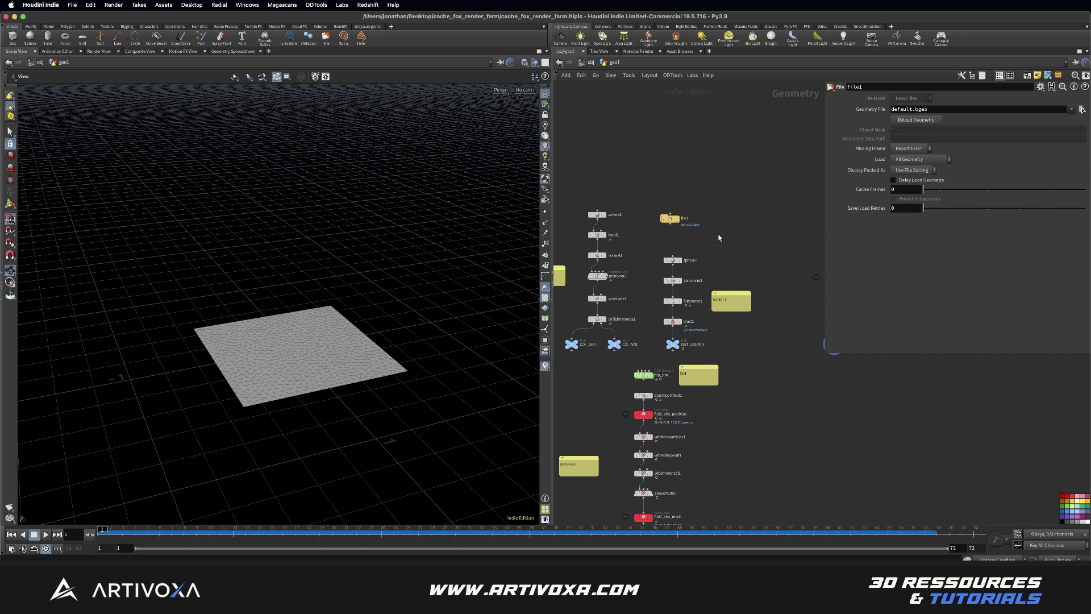
pyautogui.press('h')
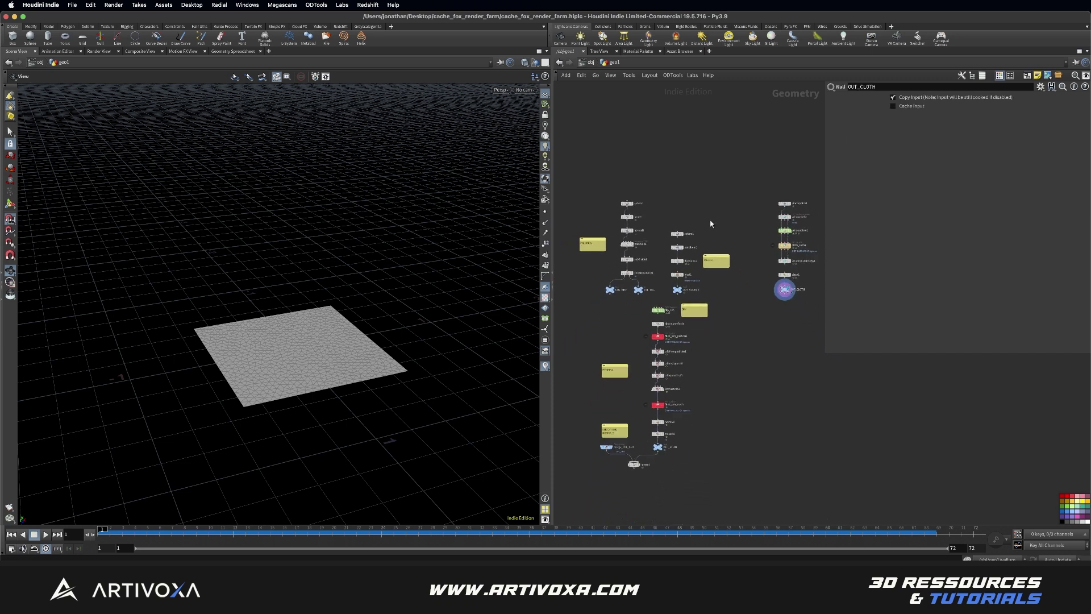
pyautogui.click(77, 5)
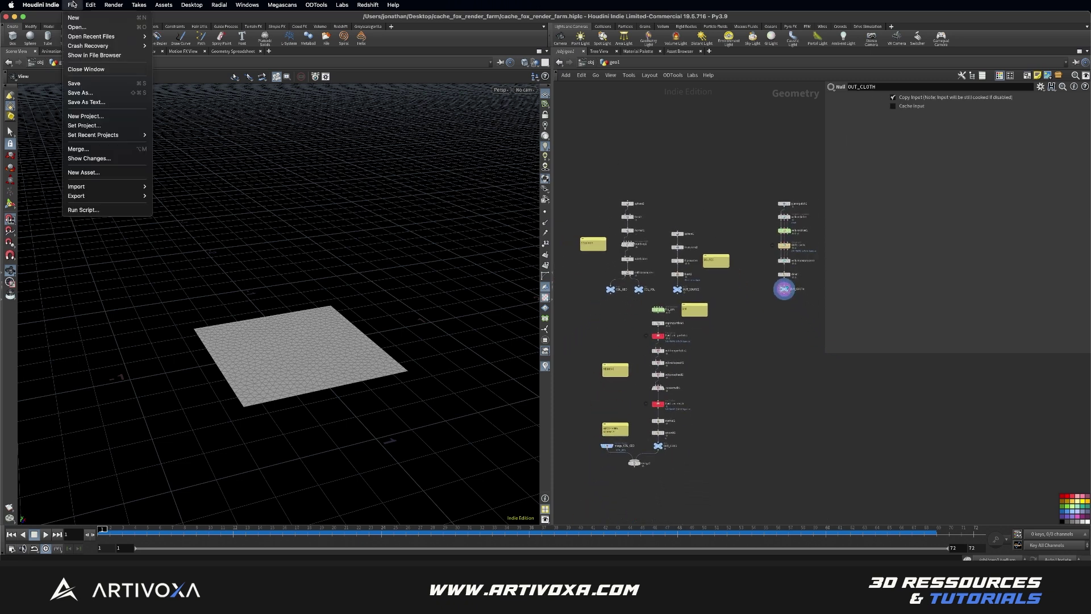
pyautogui.click(85, 83)
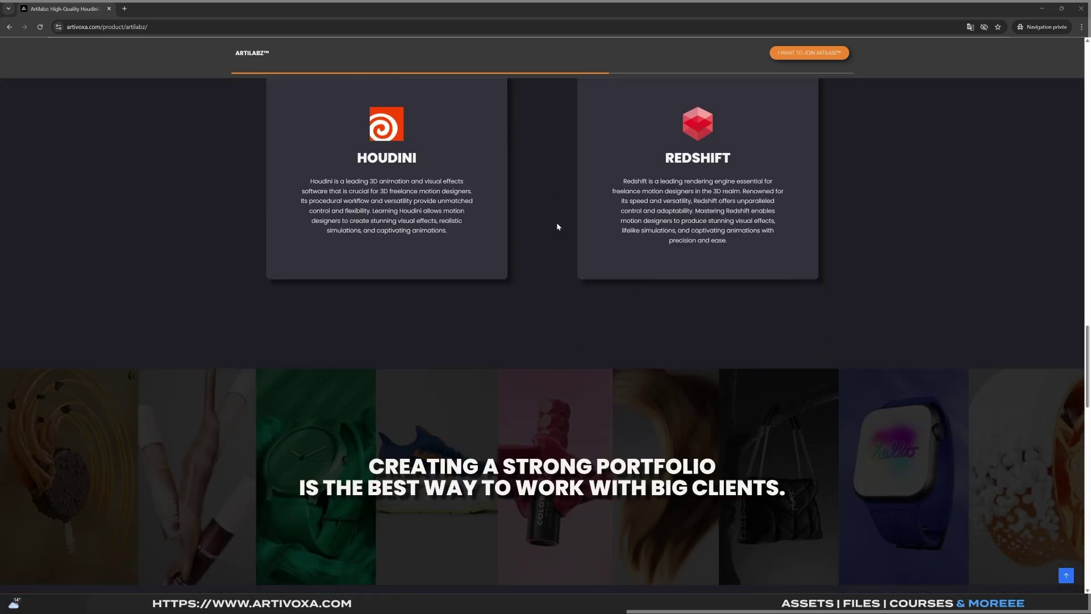
# Scroll to the Artilabz product box and change its billing from Monthly to Yearly.
pyautogui.scroll(-8, 557, 225)
pyautogui.scroll(-5, 557, 226)
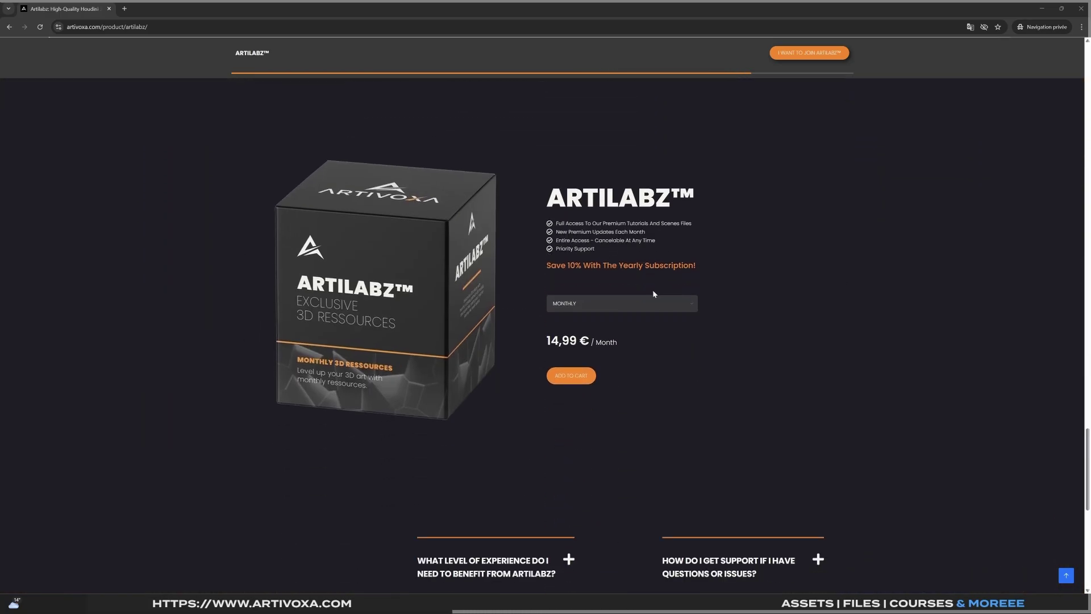
pyautogui.click(654, 303)
pyautogui.click(597, 340)
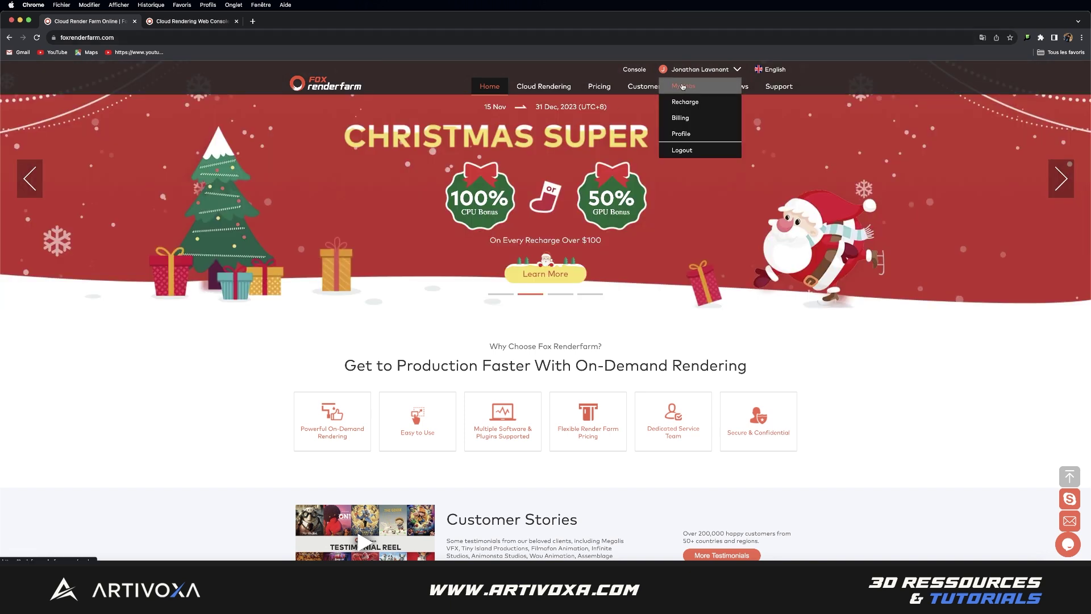
# In the Fox Renderfarm web console, show the empty Assets Input folder's Upload file / Upload folder options.
pyautogui.click(191, 22)
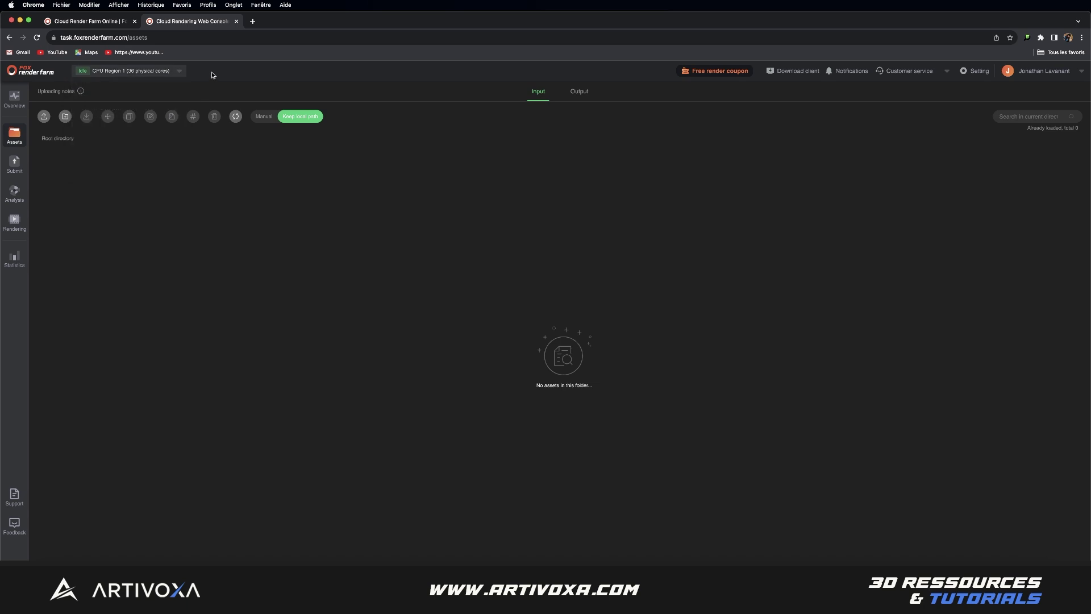
pyautogui.moveTo(179, 75)
pyautogui.moveTo(44, 118)
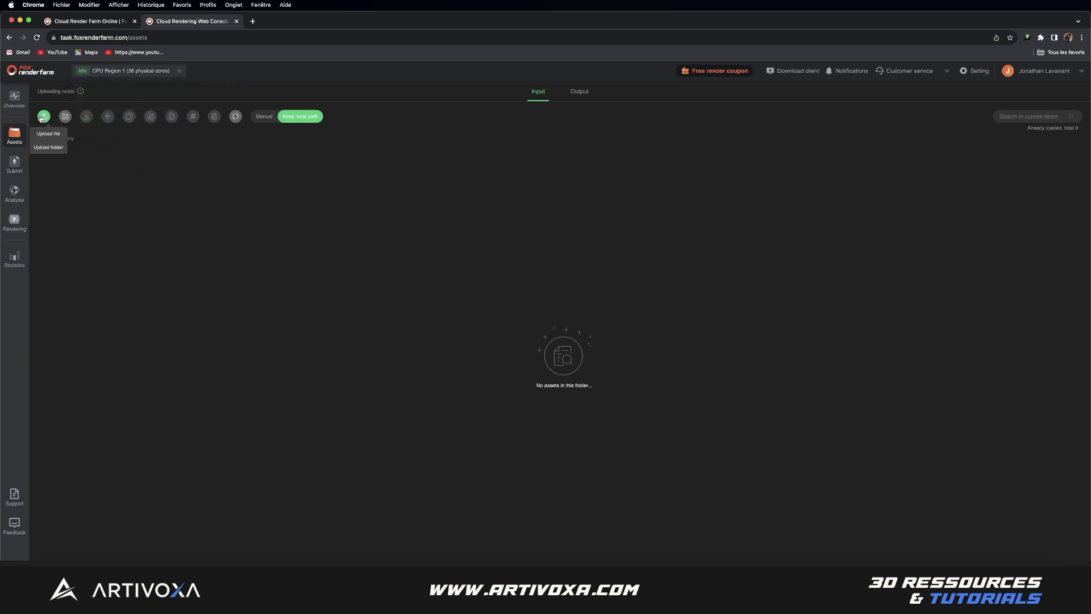
# Upload the cache_fox_render_farm folder from the Desktop to the Fox Renderfarm cloud assets.
pyautogui.click(49, 148)
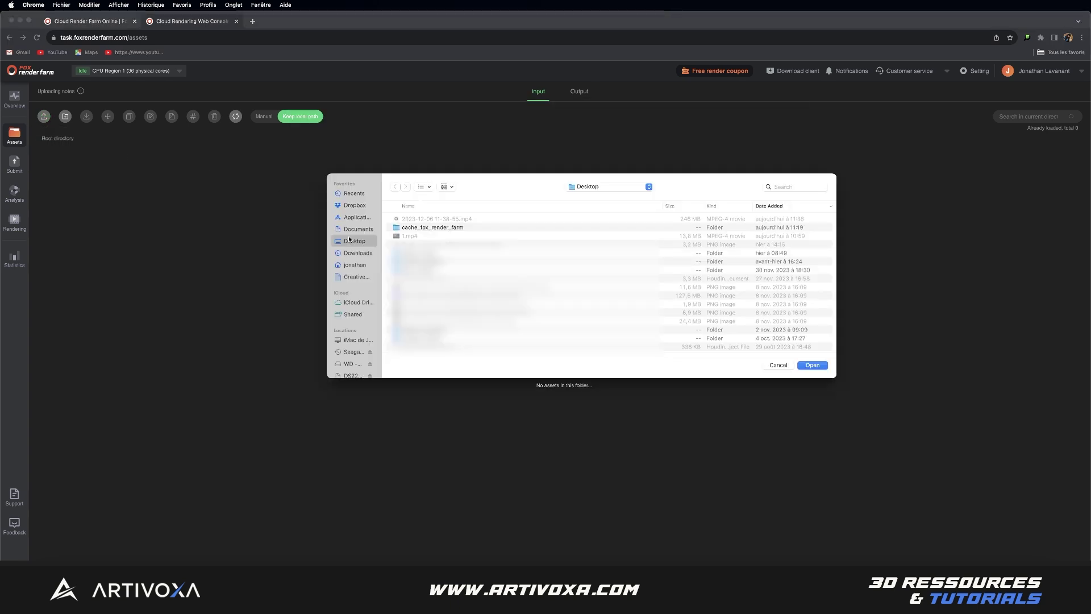
pyautogui.click(404, 228)
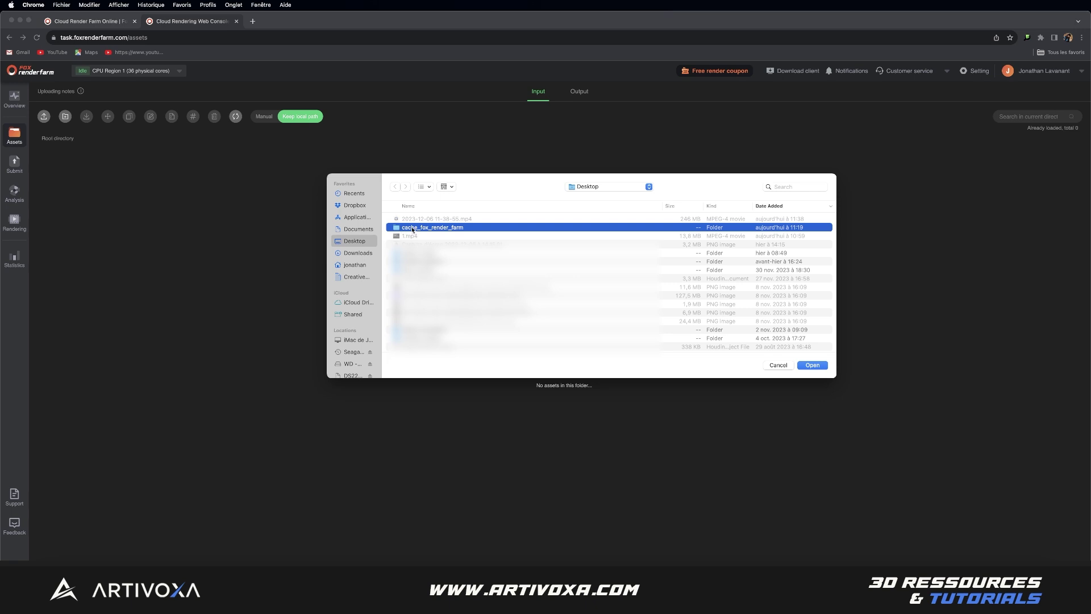
pyautogui.doubleClick(417, 228)
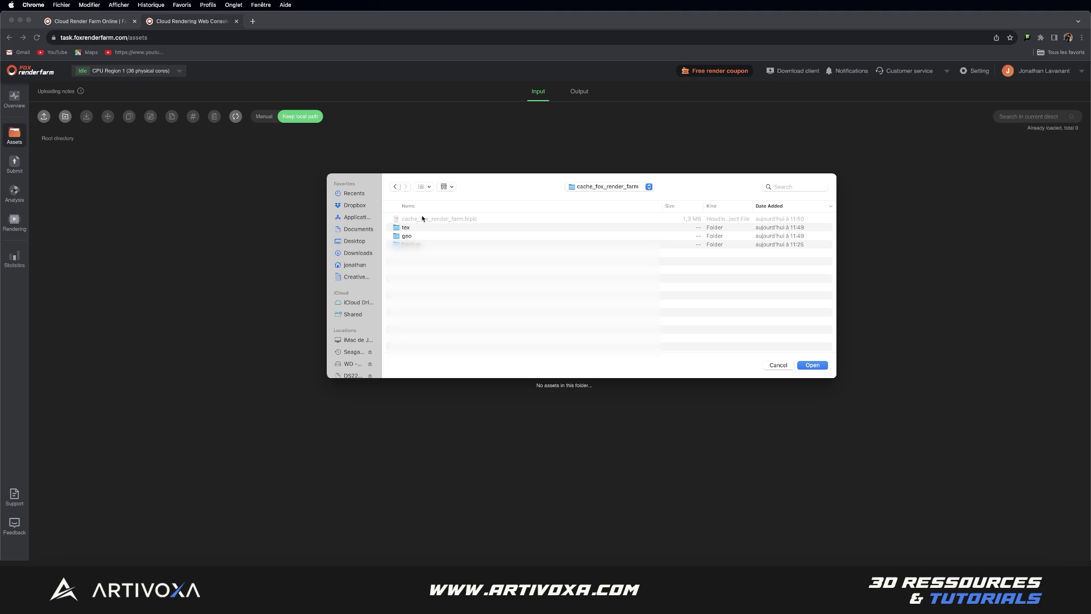
pyautogui.click(395, 187)
pyautogui.click(427, 228)
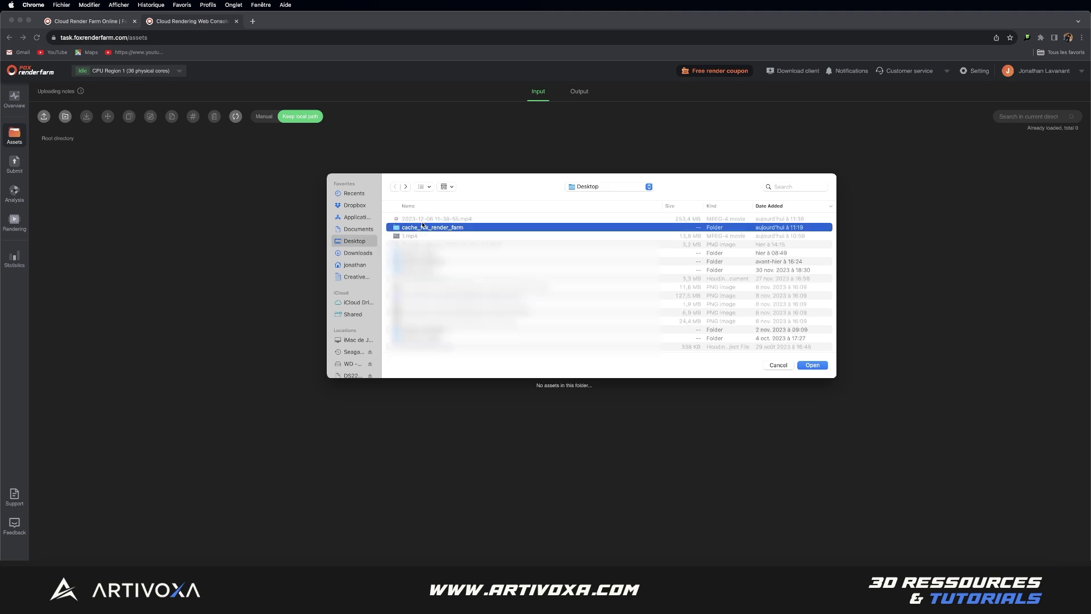
pyautogui.click(813, 366)
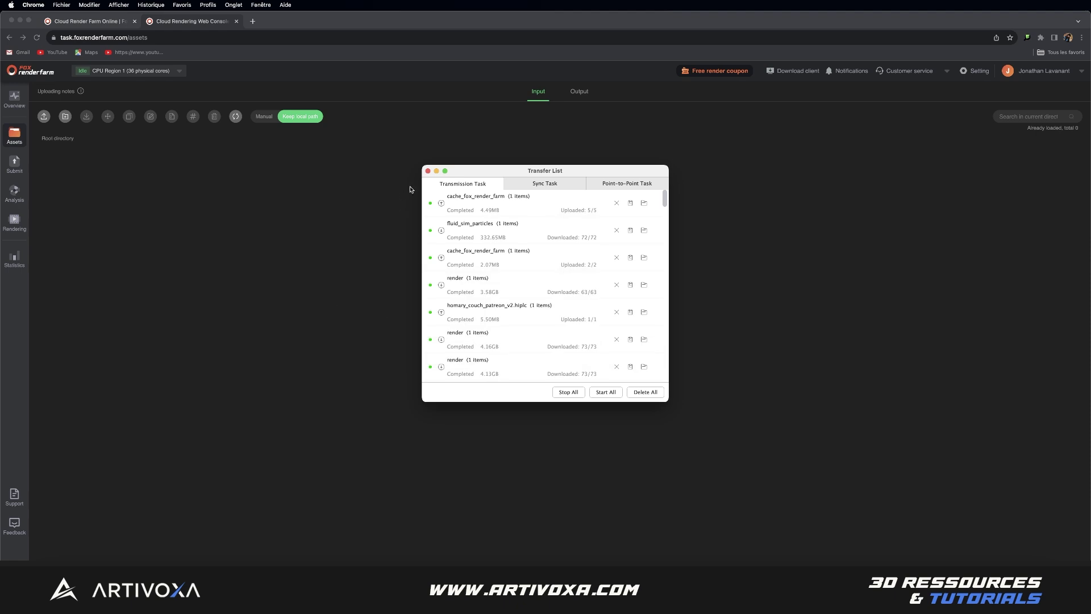
pyautogui.click(428, 172)
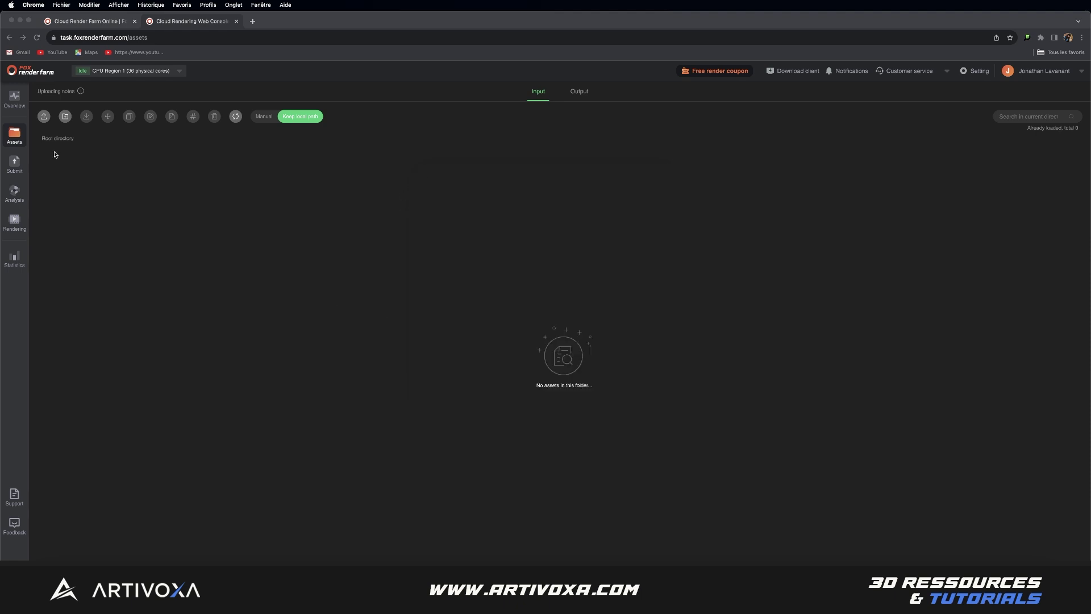
# Choose Houdini and pick cache_fox_render_farm.hiplc in the Desktop project folder as the render file.
pyautogui.click(17, 162)
pyautogui.click(17, 162)
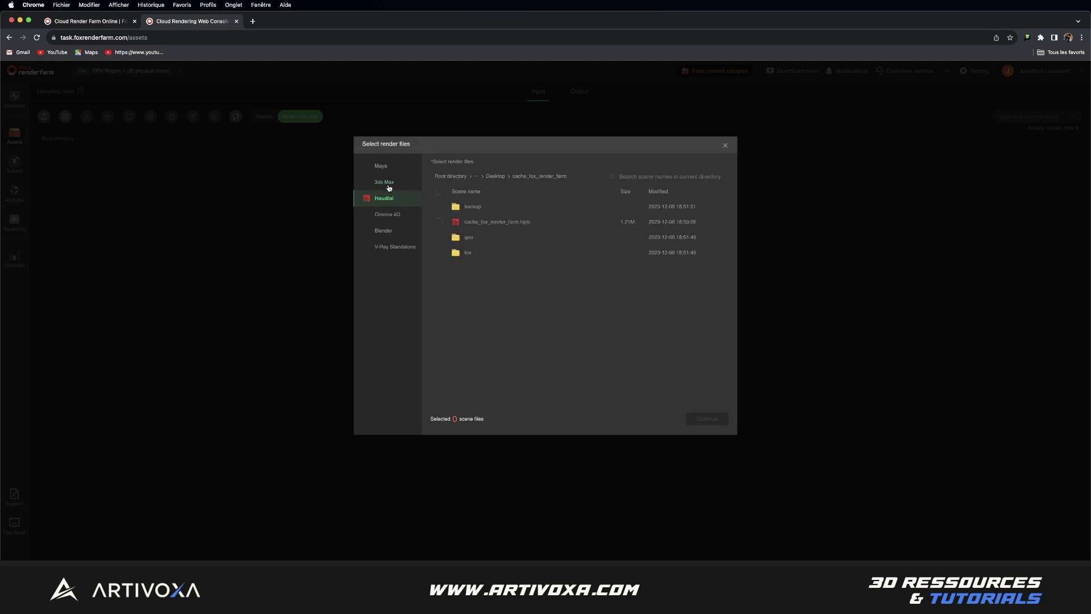
pyautogui.click(384, 198)
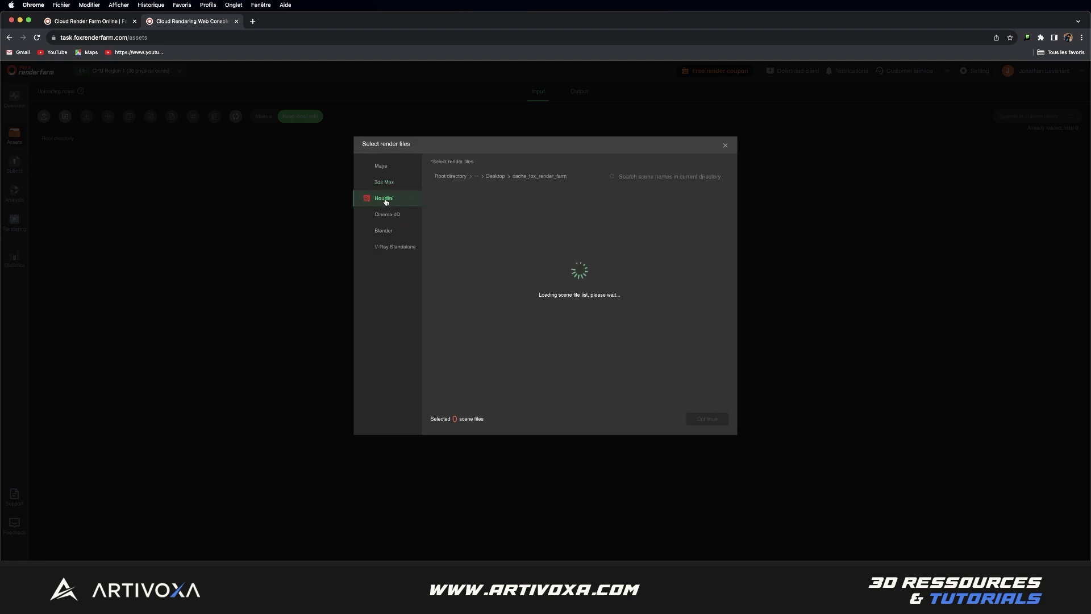
pyautogui.click(487, 177)
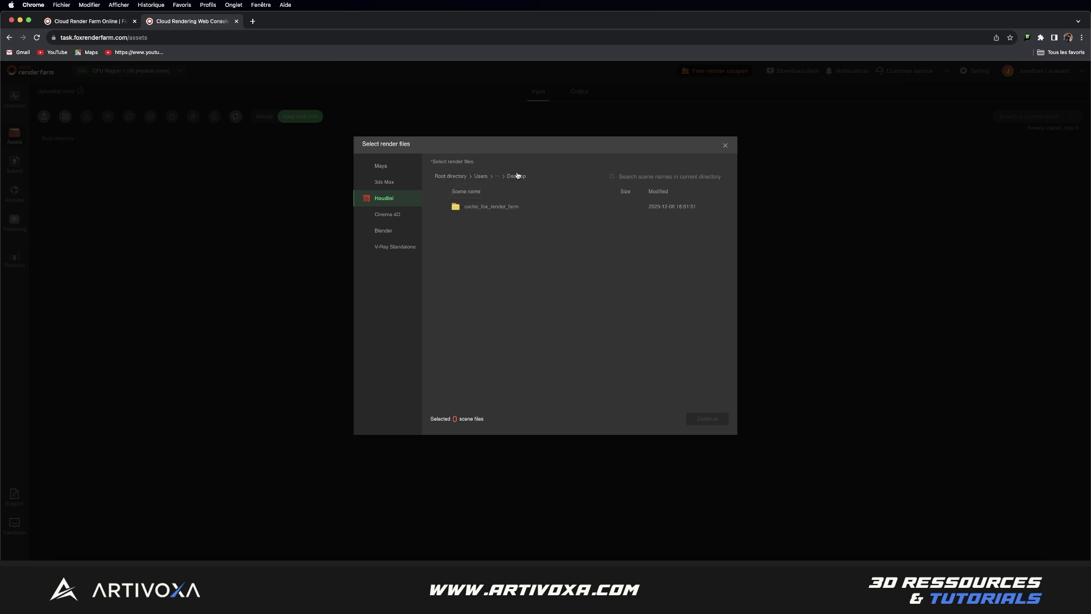
pyautogui.click(477, 209)
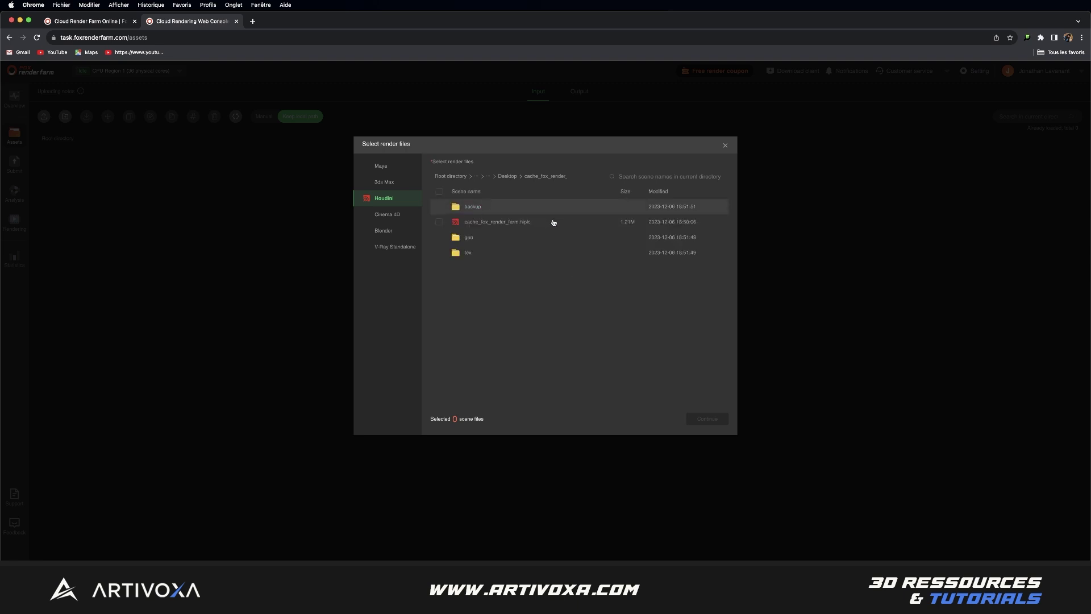
pyautogui.click(439, 223)
pyautogui.click(691, 414)
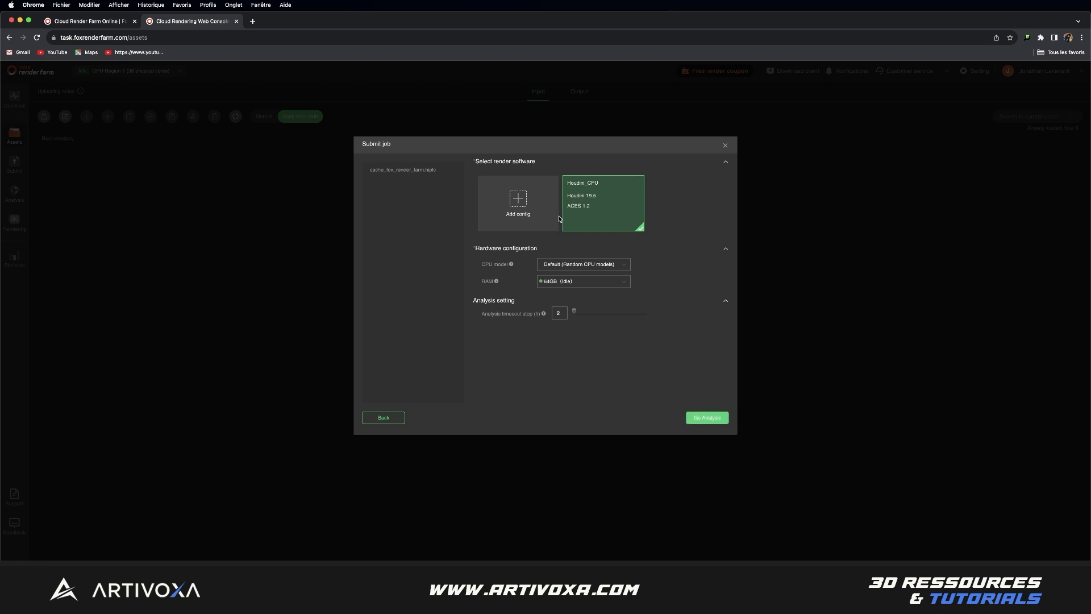
# Delete the existing Houdini_CPU render software config.
pyautogui.moveTo(617, 190)
pyautogui.click(636, 184)
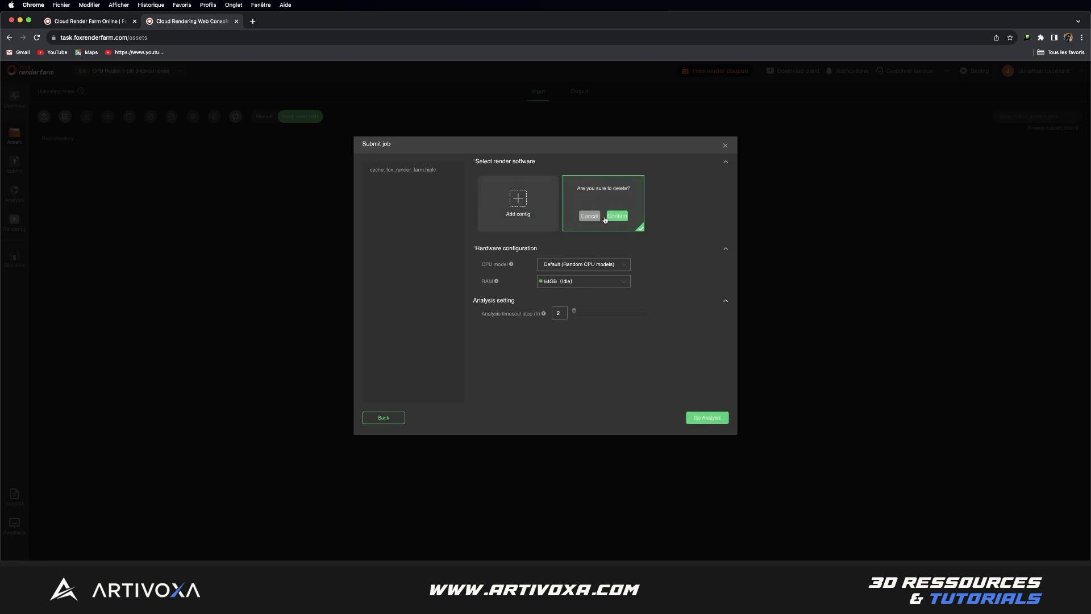
pyautogui.click(616, 216)
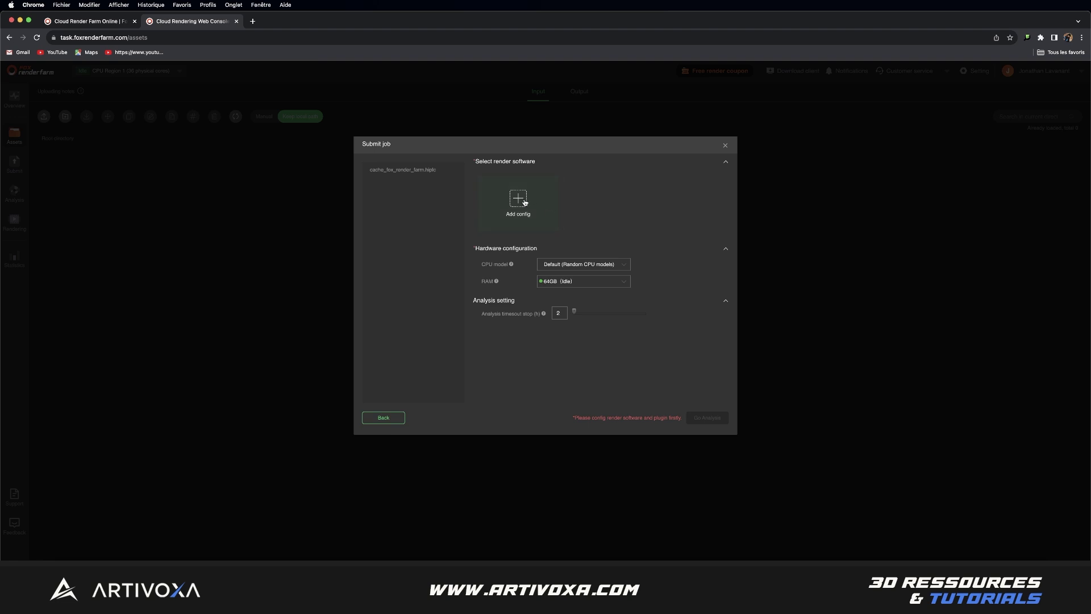
# Create and save a Houdini_CPU config for Windows, Houdini 19.5 with the ACES 1.2 plug-in.
pyautogui.click(529, 202)
pyautogui.click(519, 244)
pyautogui.write('Houdini_CPU')
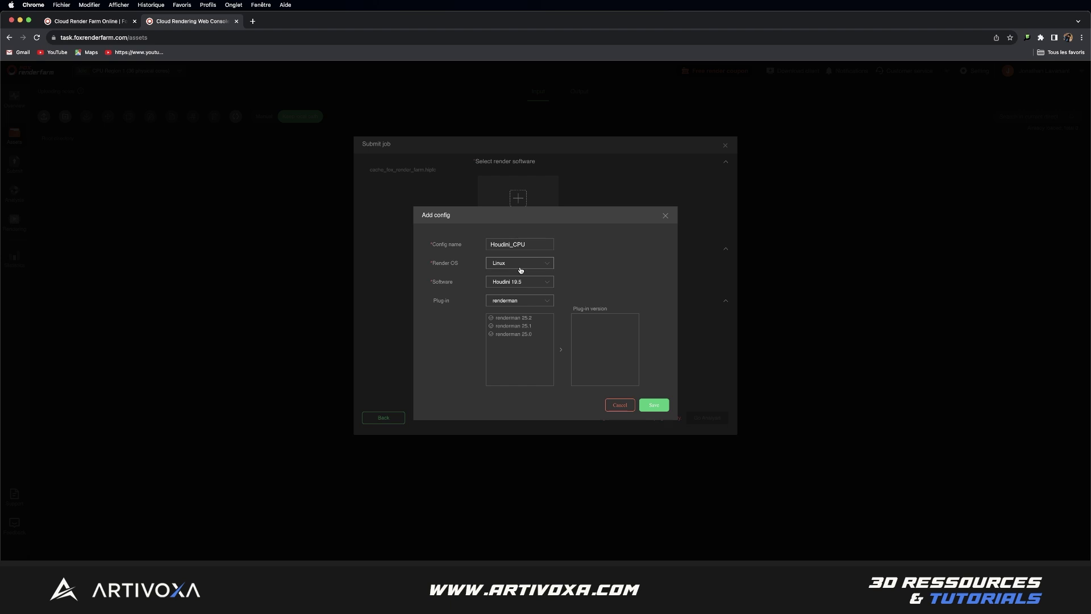
pyautogui.click(520, 265)
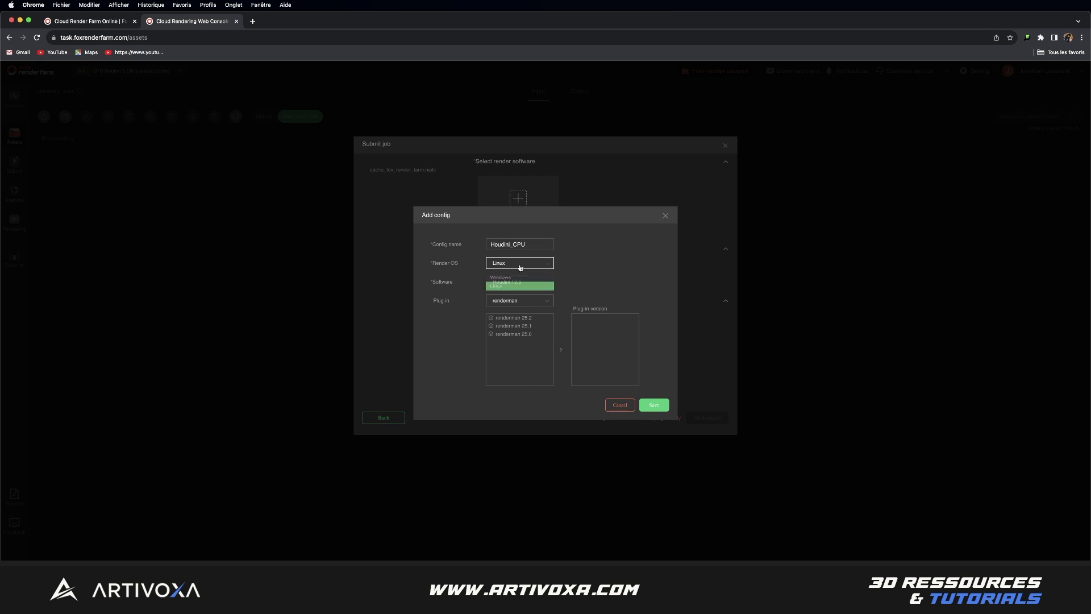
pyautogui.click(520, 287)
pyautogui.click(524, 283)
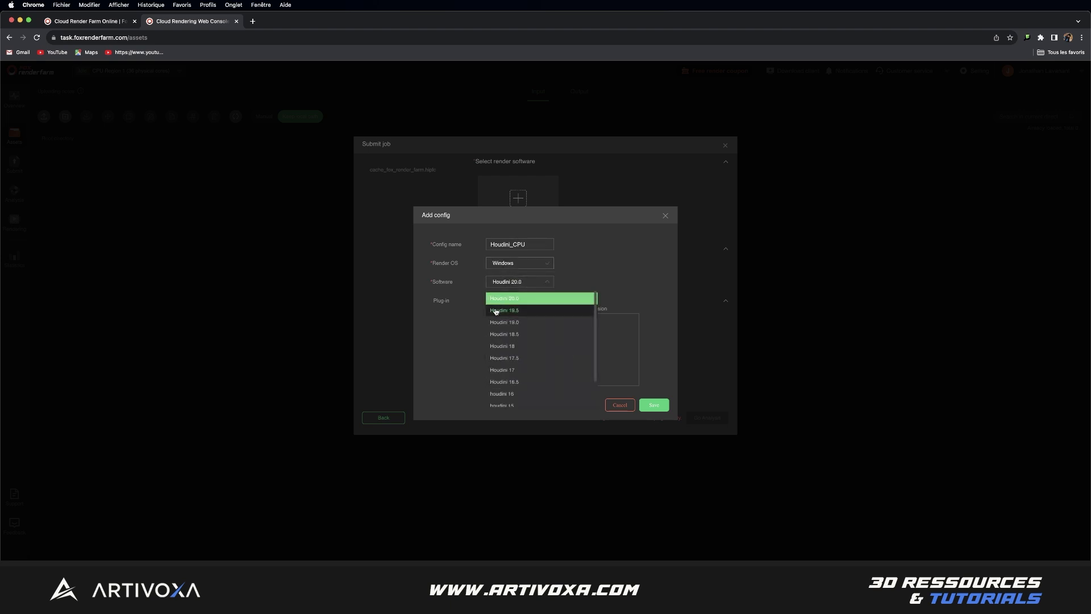
pyautogui.click(505, 313)
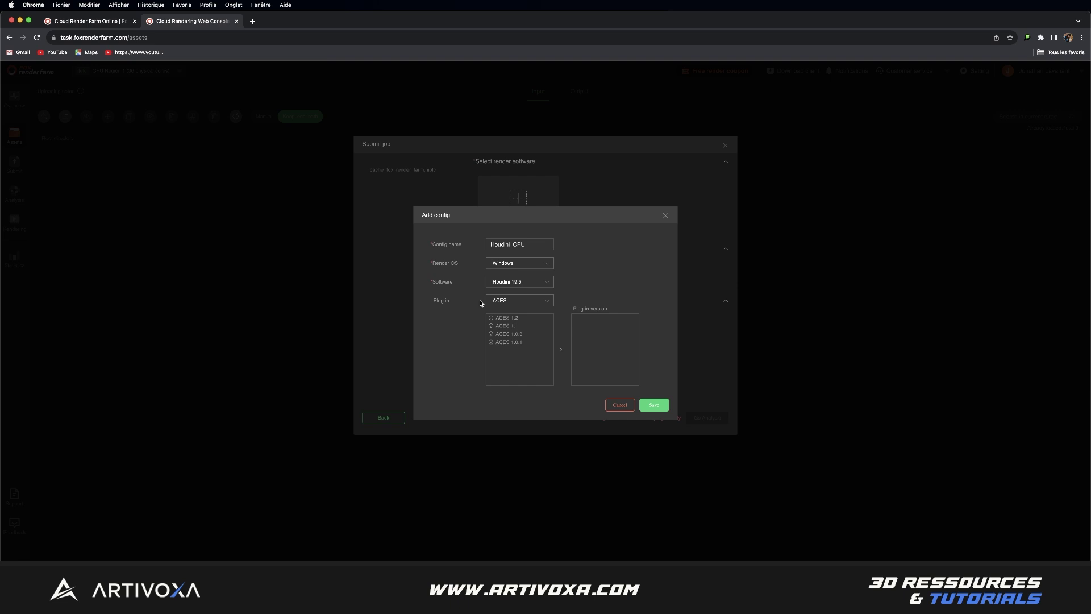
pyautogui.click(506, 318)
pyautogui.click(654, 404)
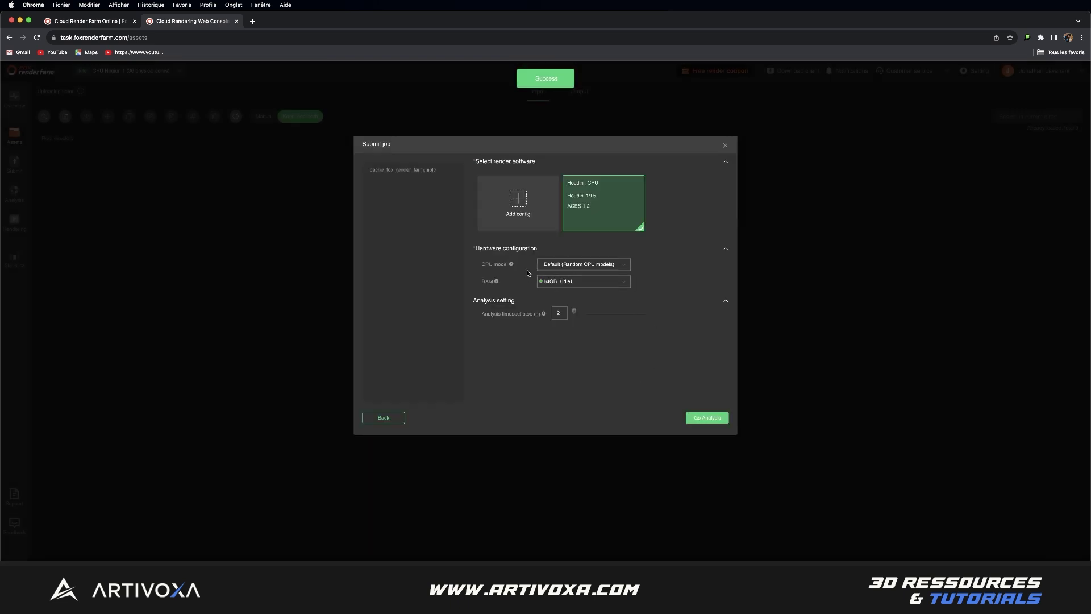
# Keep RAM at 64GB and send cache_fox_render_farm.hiplc to analysis.
pyautogui.click(570, 285)
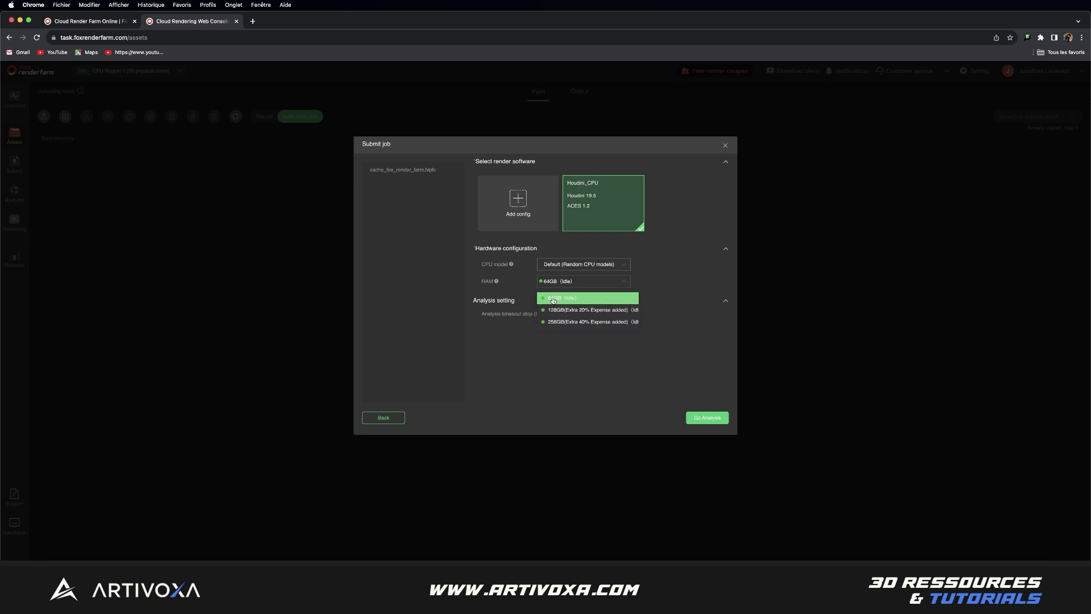
pyautogui.click(553, 299)
pyautogui.click(702, 421)
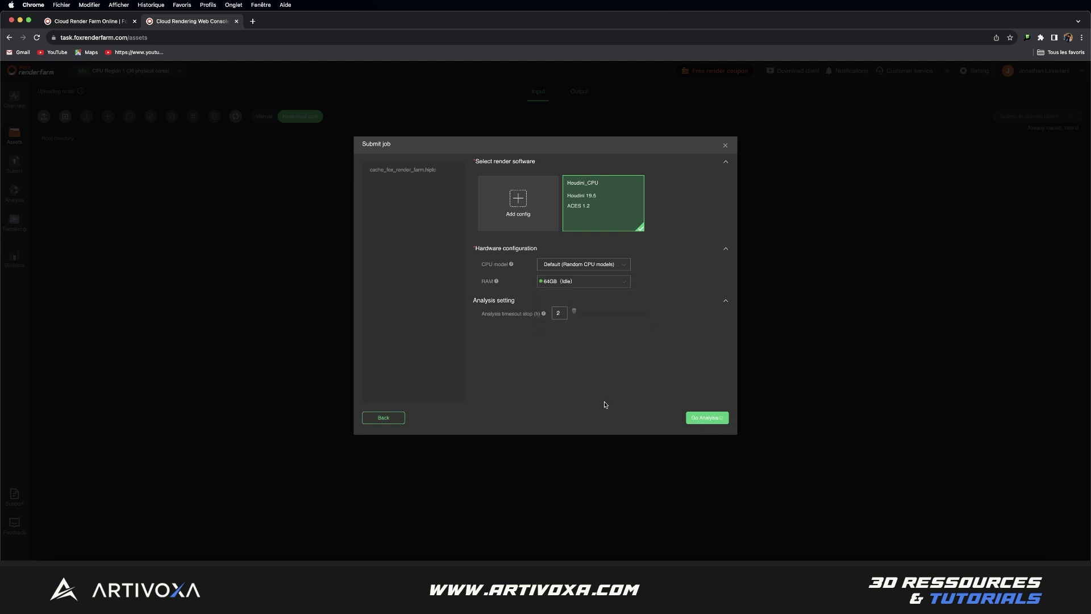
pyautogui.click(545, 306)
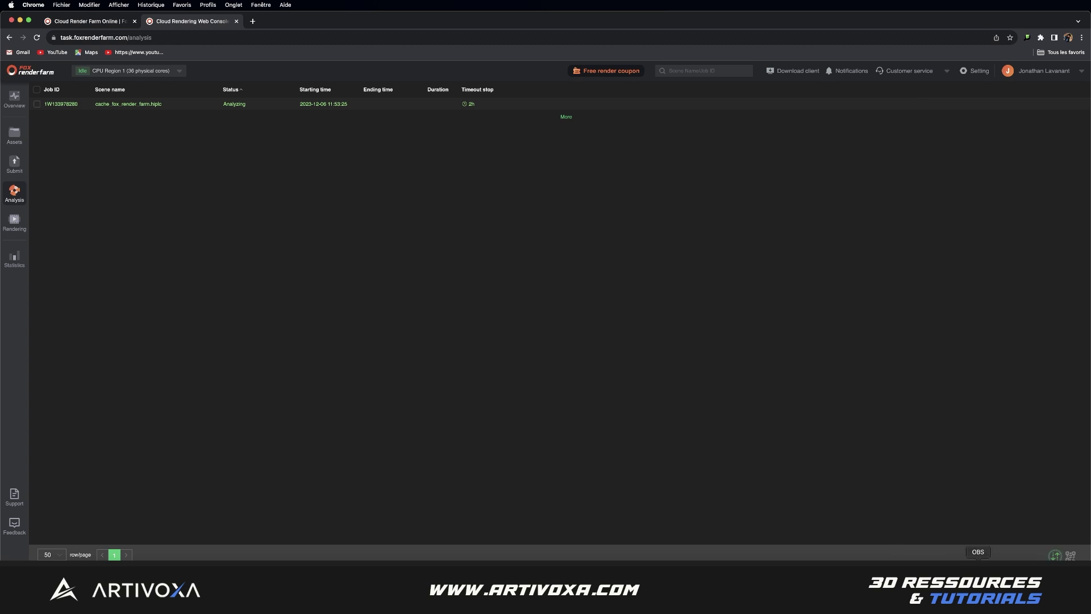
# Refresh the Analysis page and open the job's result showing the missing-files warning.
pyautogui.click(935, 560)
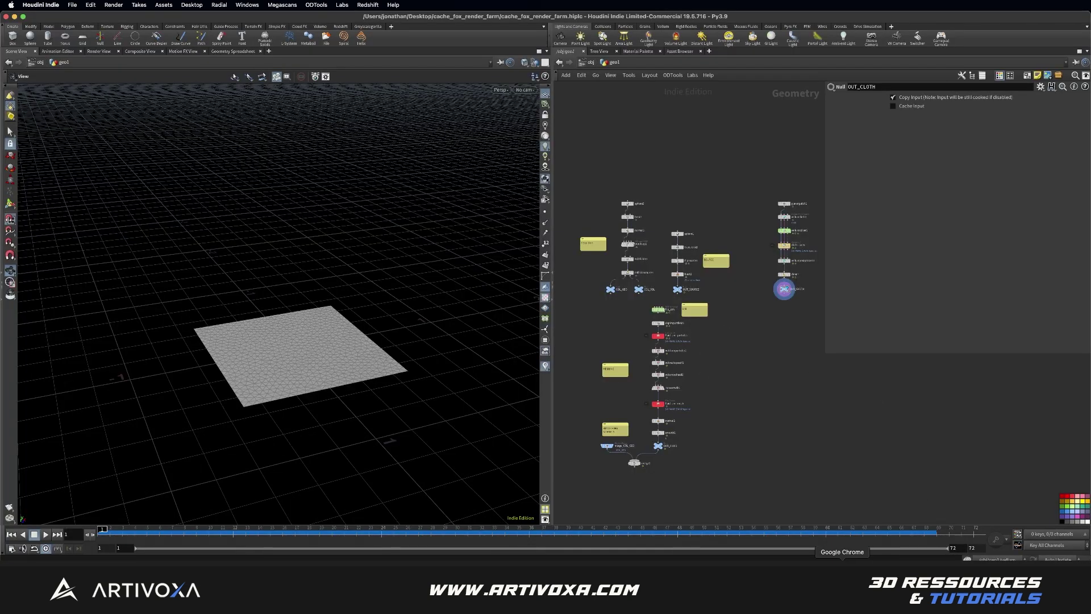
pyautogui.click(843, 560)
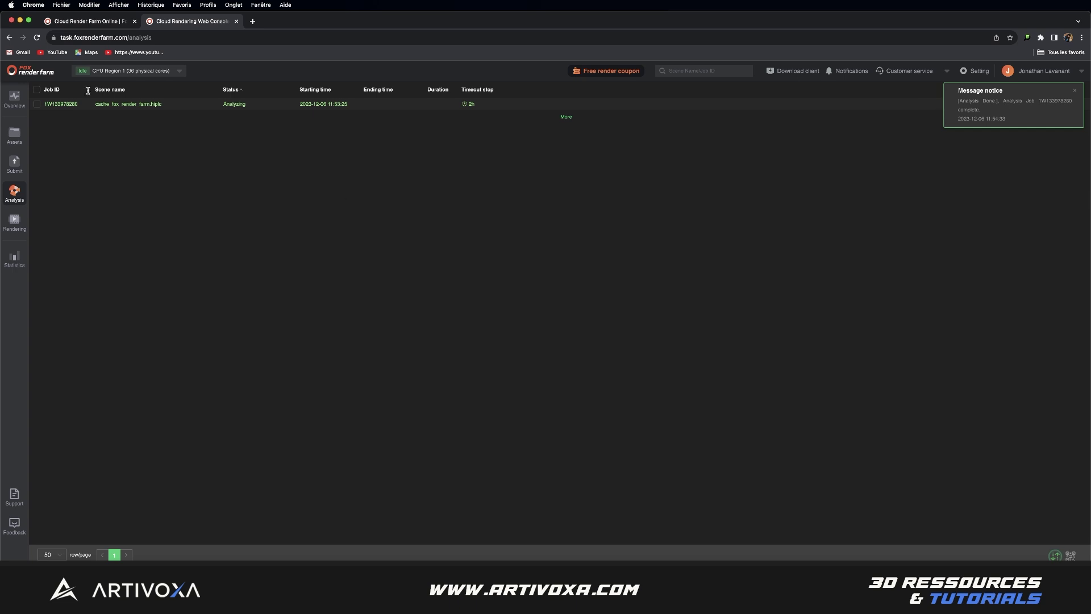
pyautogui.click(36, 38)
pyautogui.click(76, 71)
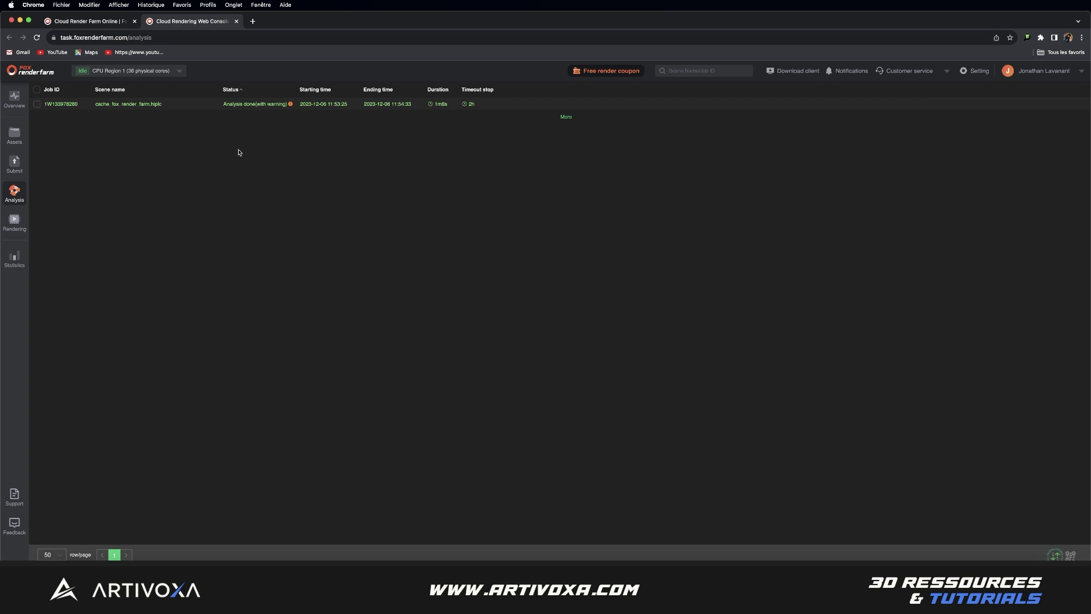
pyautogui.click(257, 104)
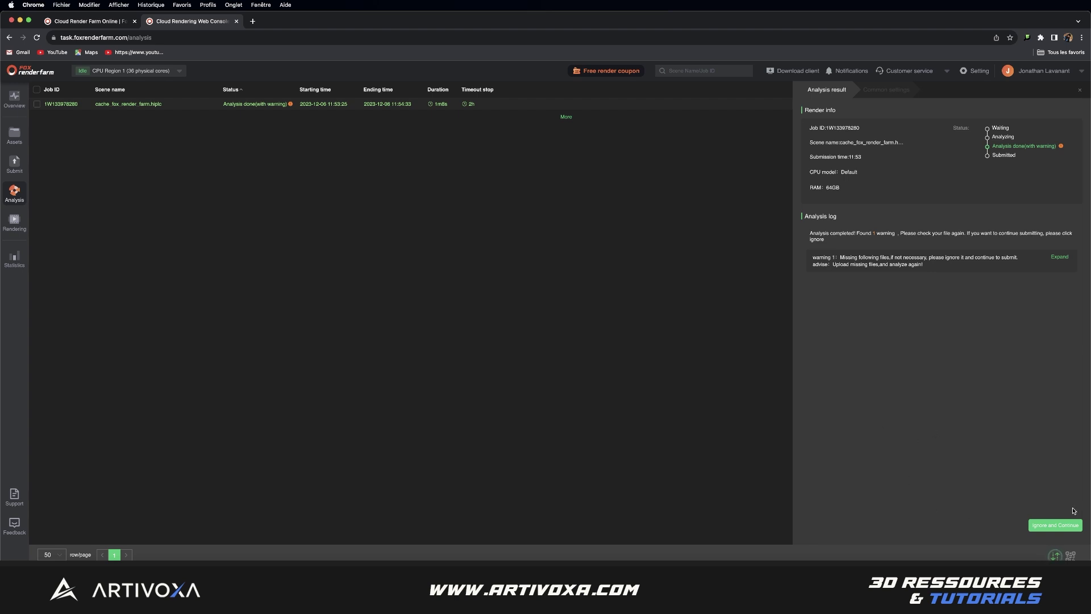
# Ignore the analysis warning and tick only the fluid_sim_particles ROP in Common settings.
pyautogui.click(1065, 526)
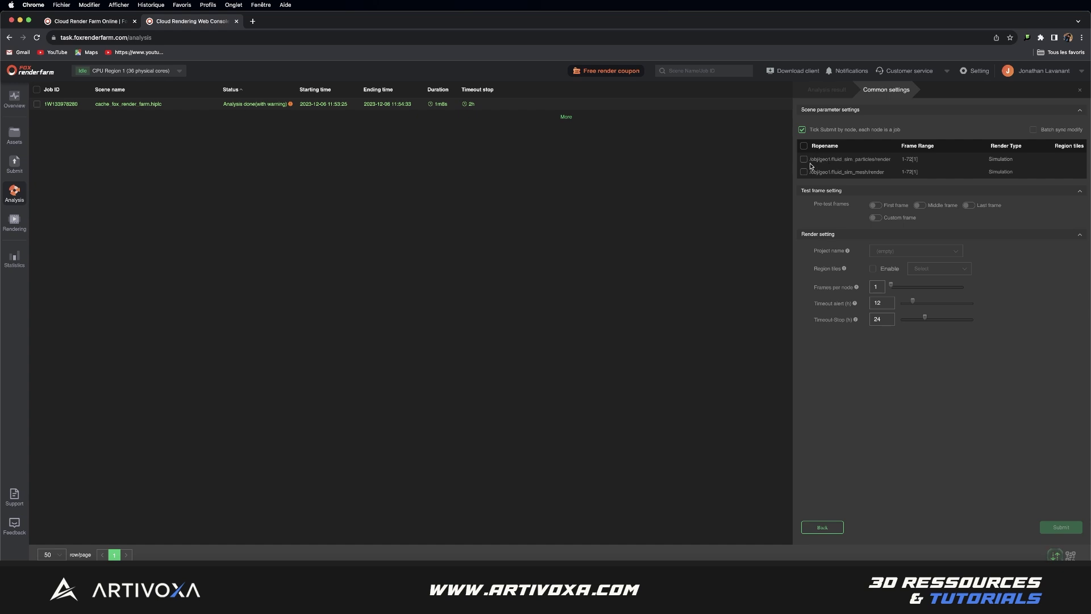
pyautogui.click(896, 566)
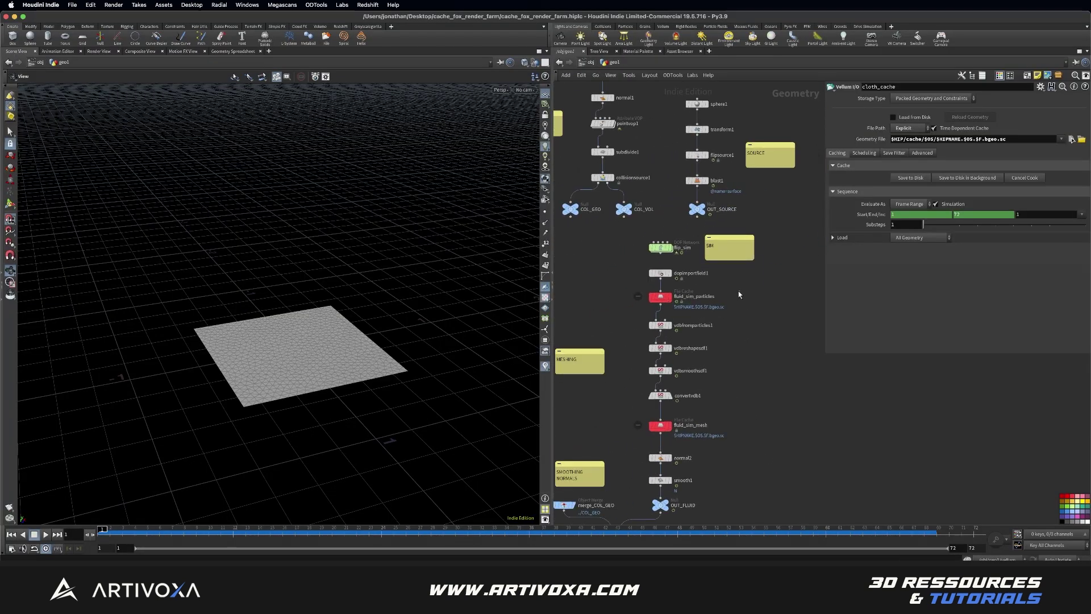
pyautogui.click(682, 298)
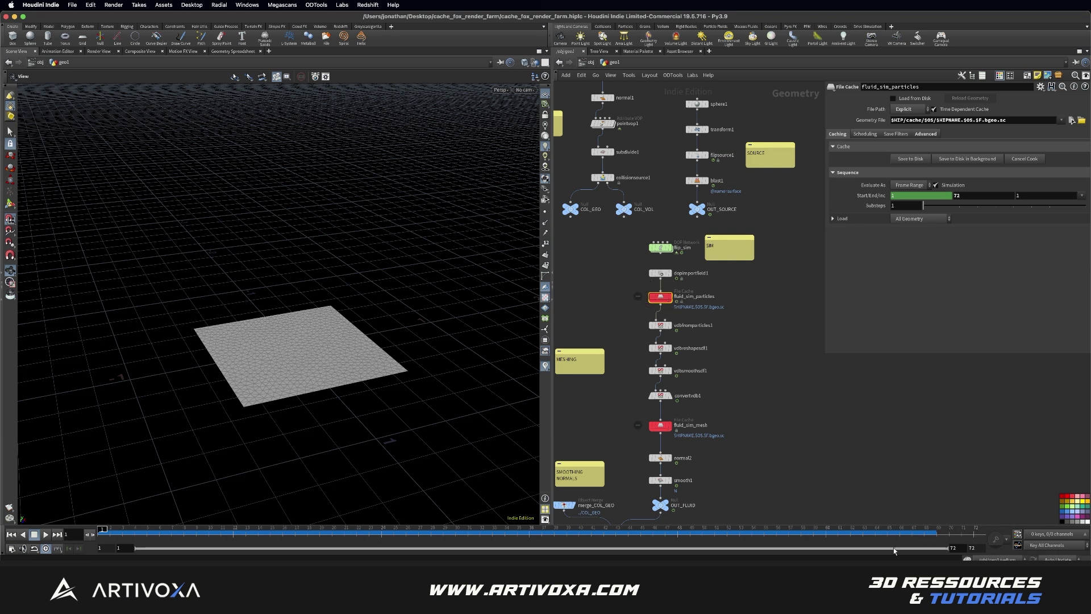
pyautogui.click(842, 567)
pyautogui.click(804, 159)
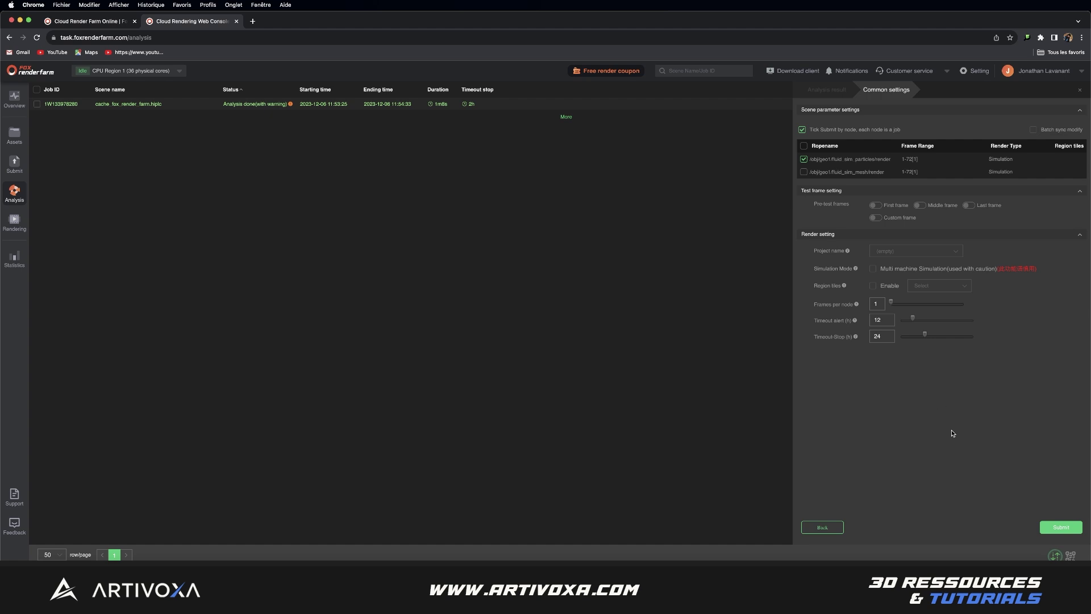
# Submit the fluid_sim_particles simulation job and review its Job details while it renders.
pyautogui.click(1055, 528)
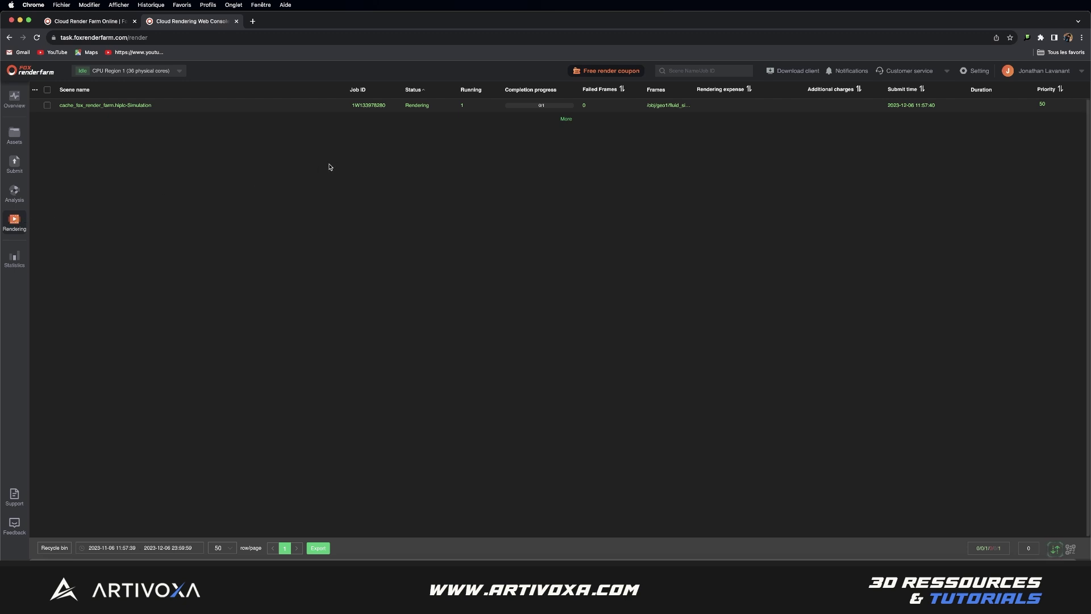
pyautogui.click(424, 107)
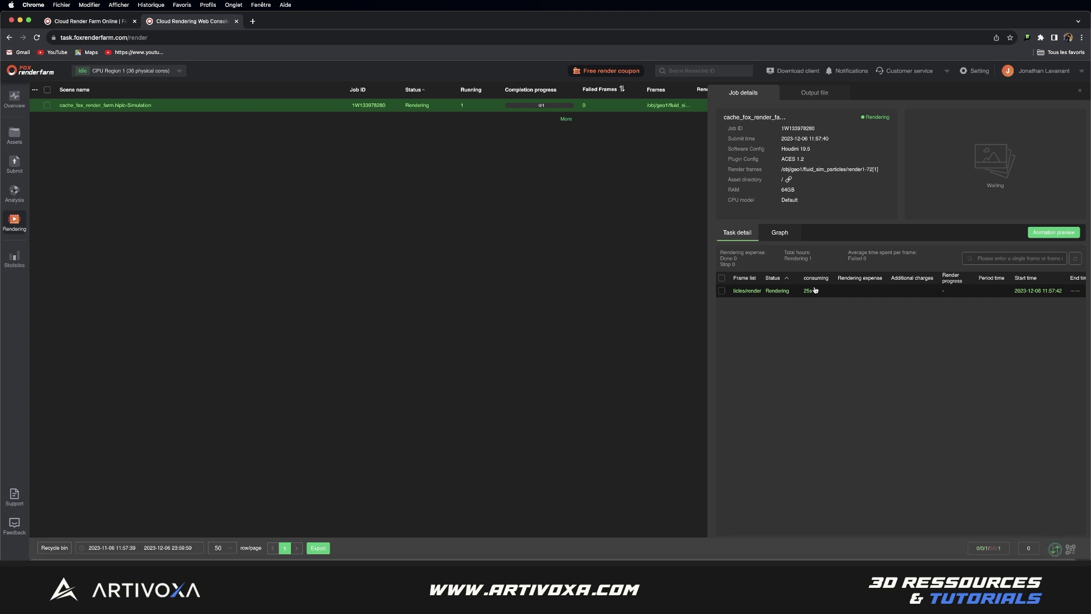
pyautogui.click(1081, 92)
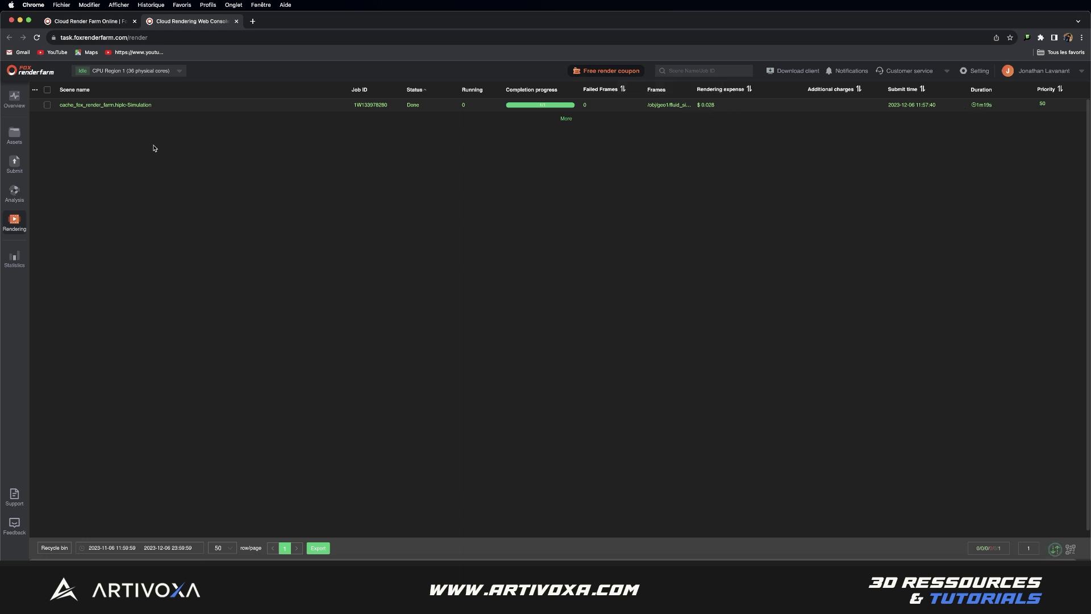
# Clone the finished job with only fluid_sim_mesh ticked, submit it, and view the job details.
pyautogui.click(47, 105)
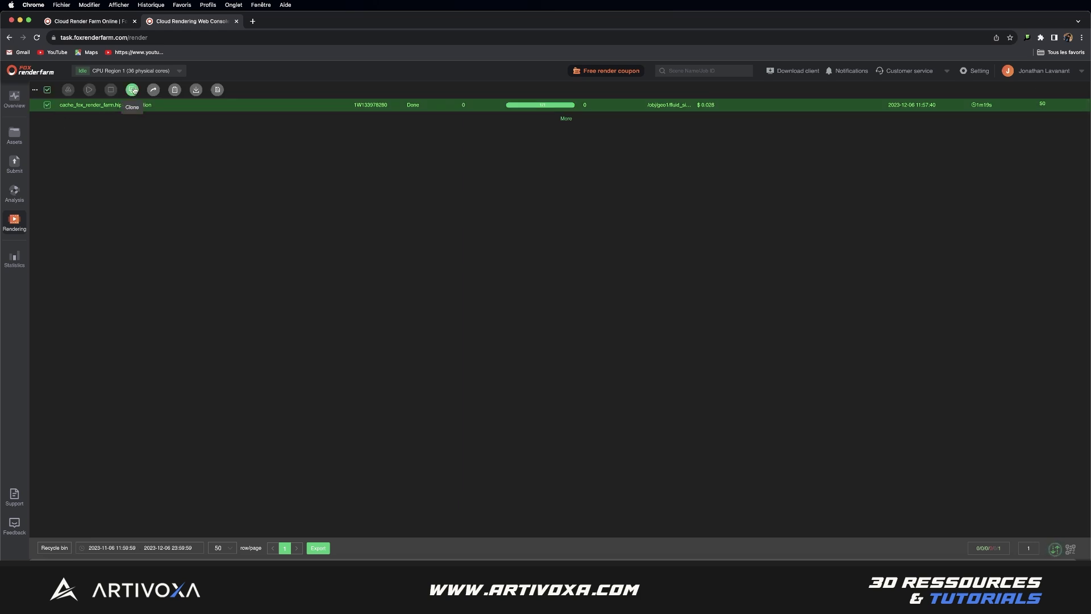
pyautogui.click(132, 89)
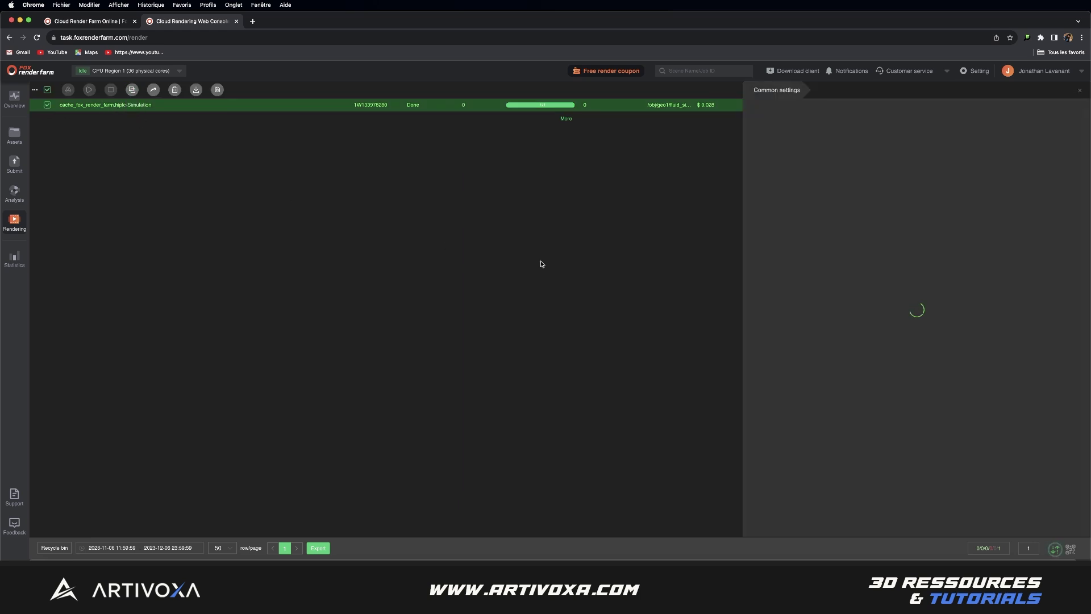
pyautogui.click(754, 172)
pyautogui.click(754, 160)
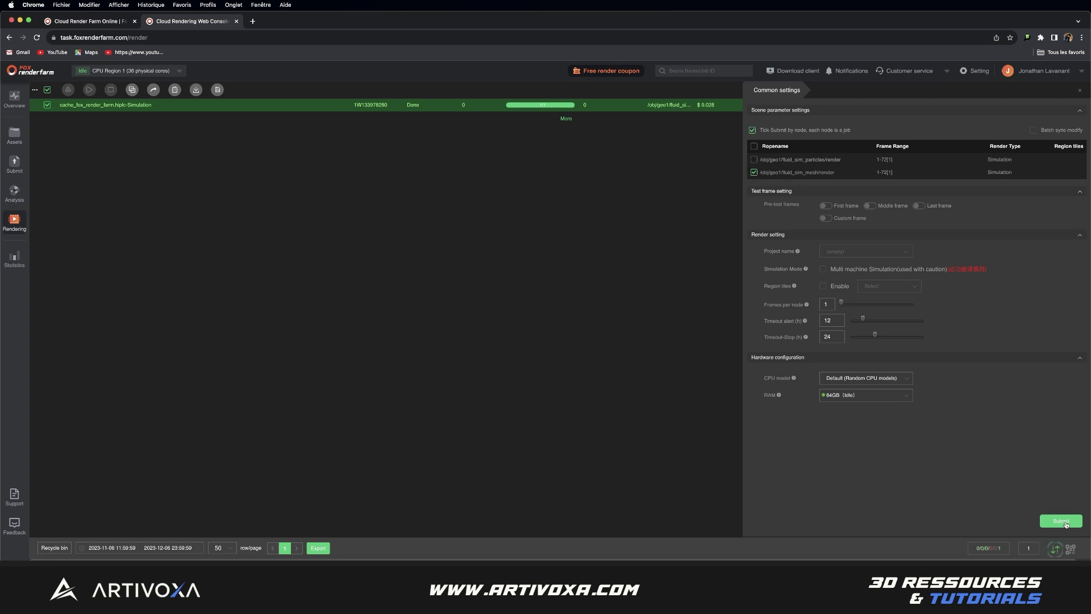
pyautogui.click(1065, 523)
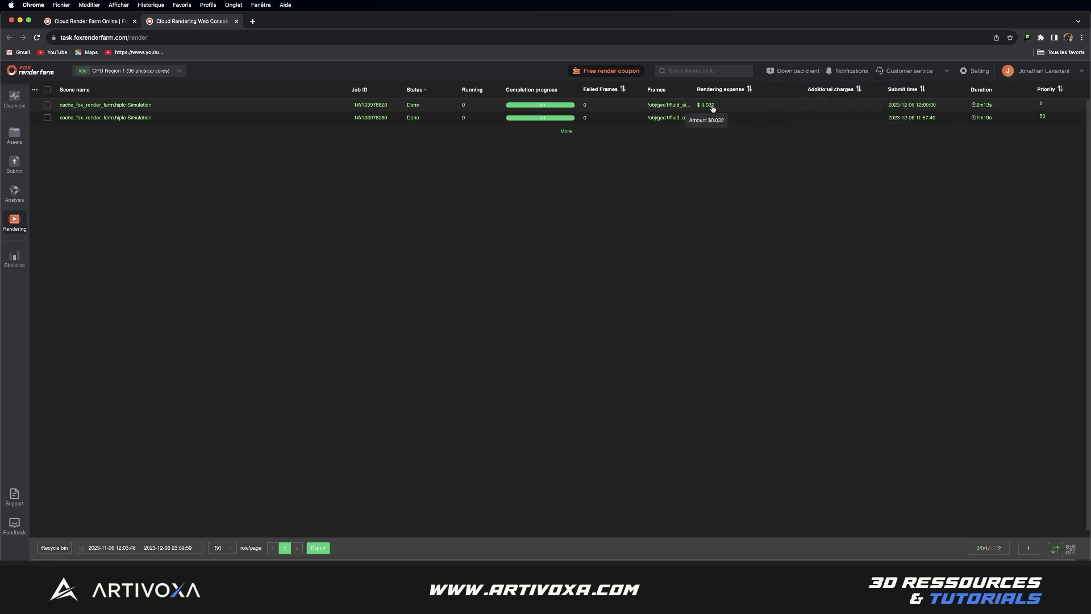
pyautogui.click(375, 116)
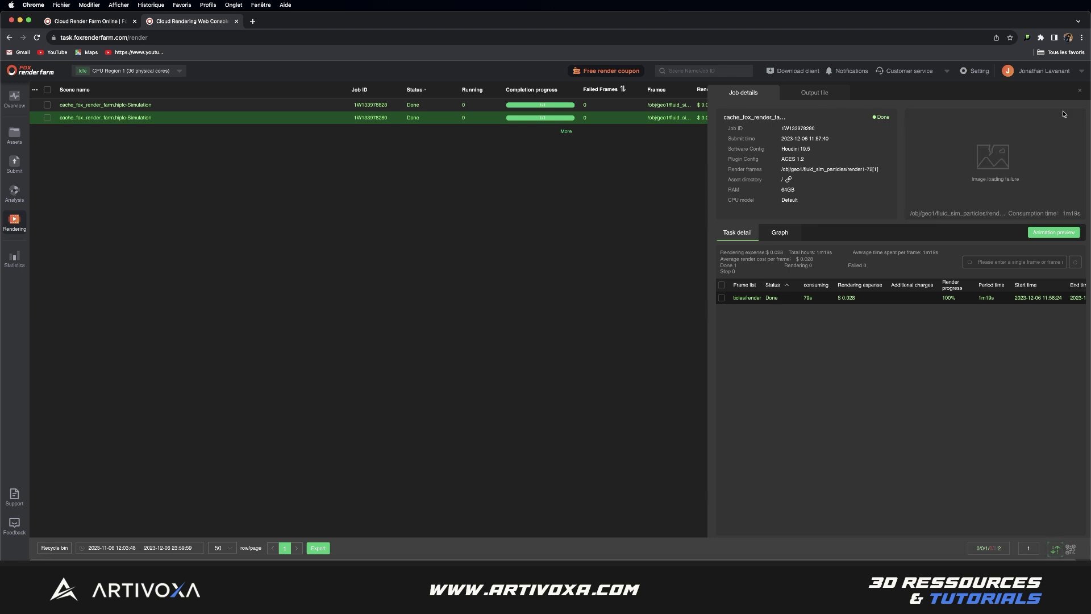
# Browse the Assets into Users, home, Desktop, cache_fox_render_farm, then the cache folder.
pyautogui.click(1082, 93)
pyautogui.click(21, 137)
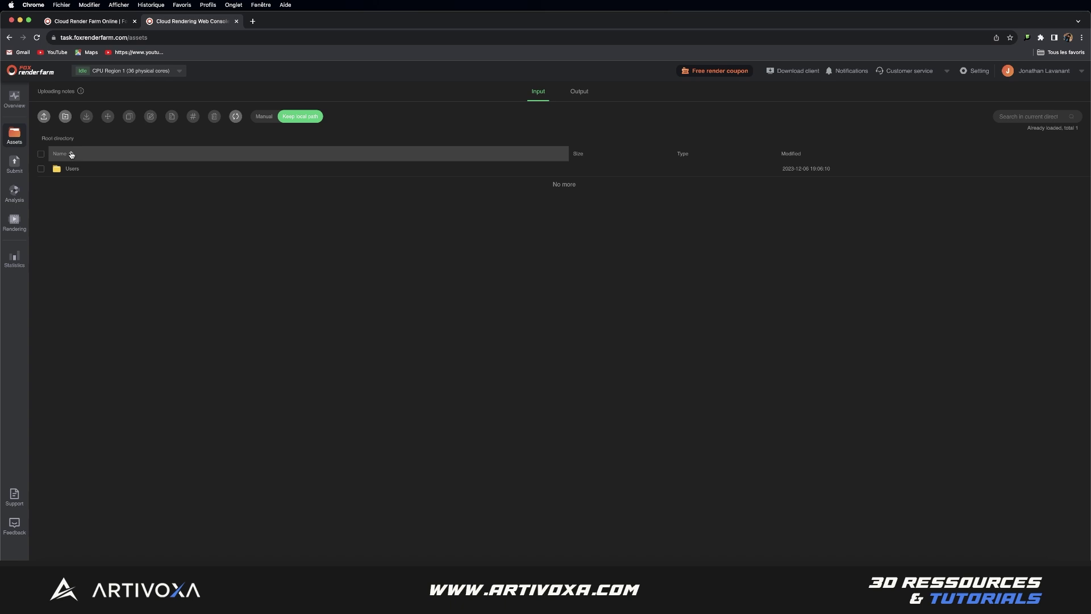
pyautogui.click(78, 169)
pyautogui.click(73, 170)
pyautogui.click(75, 170)
pyautogui.click(75, 170)
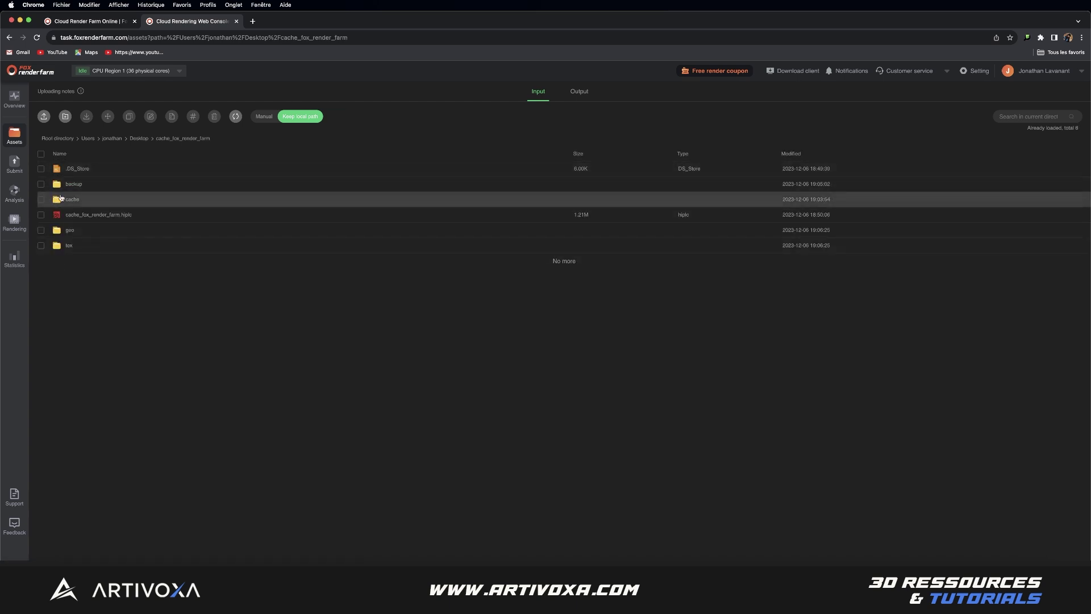
pyautogui.click(73, 200)
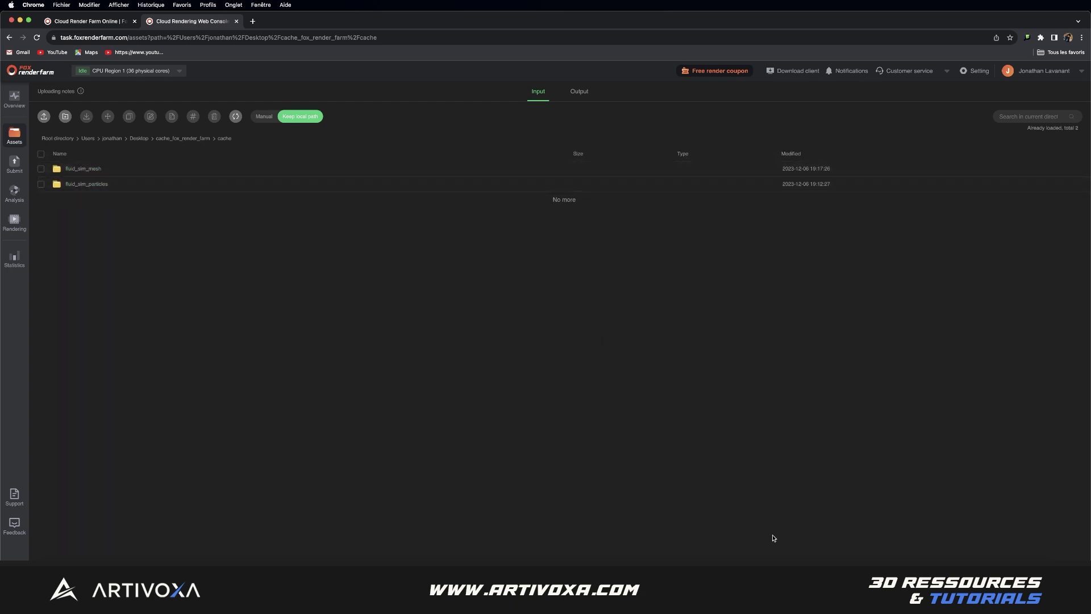
# Check the fluid_sim_mesh node in Houdini, then download both fluid_sim_mesh and fluid_sim_particles folders.
pyautogui.click(939, 570)
pyautogui.click(659, 425)
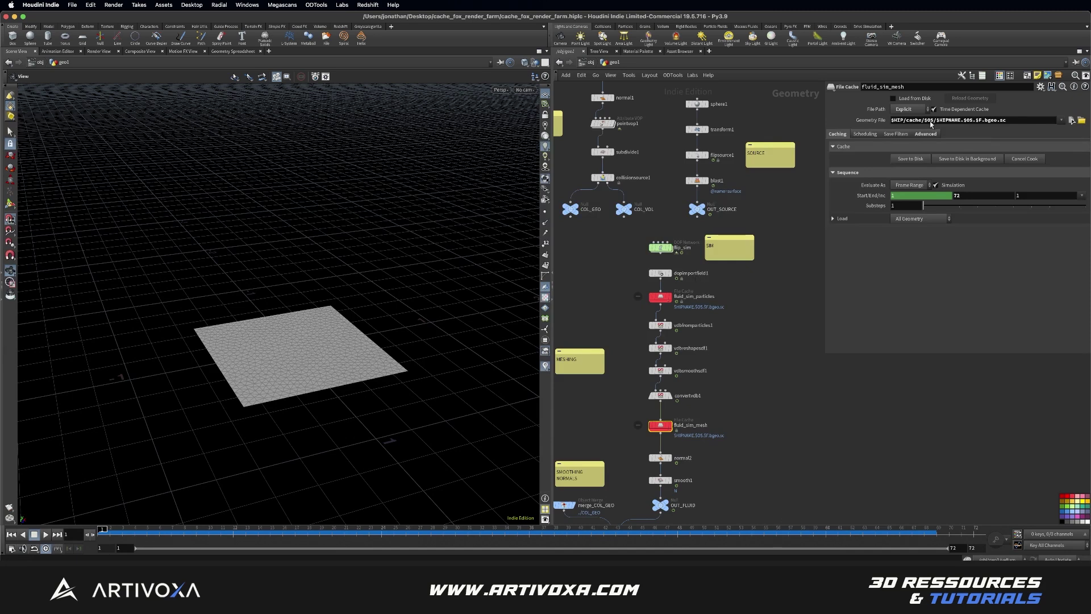
pyautogui.press('super+Tab')
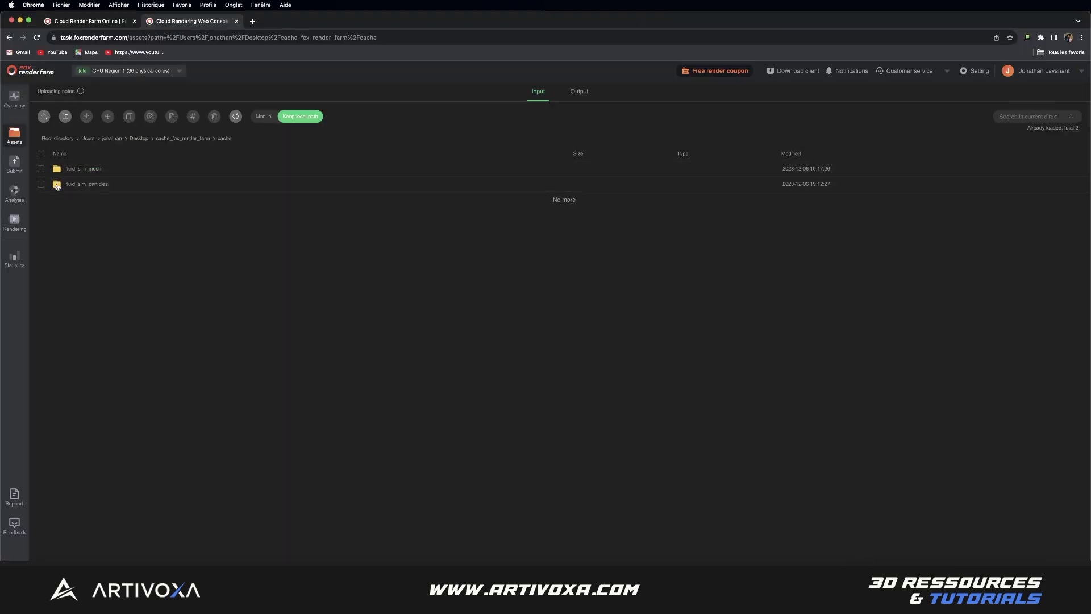
pyautogui.click(41, 154)
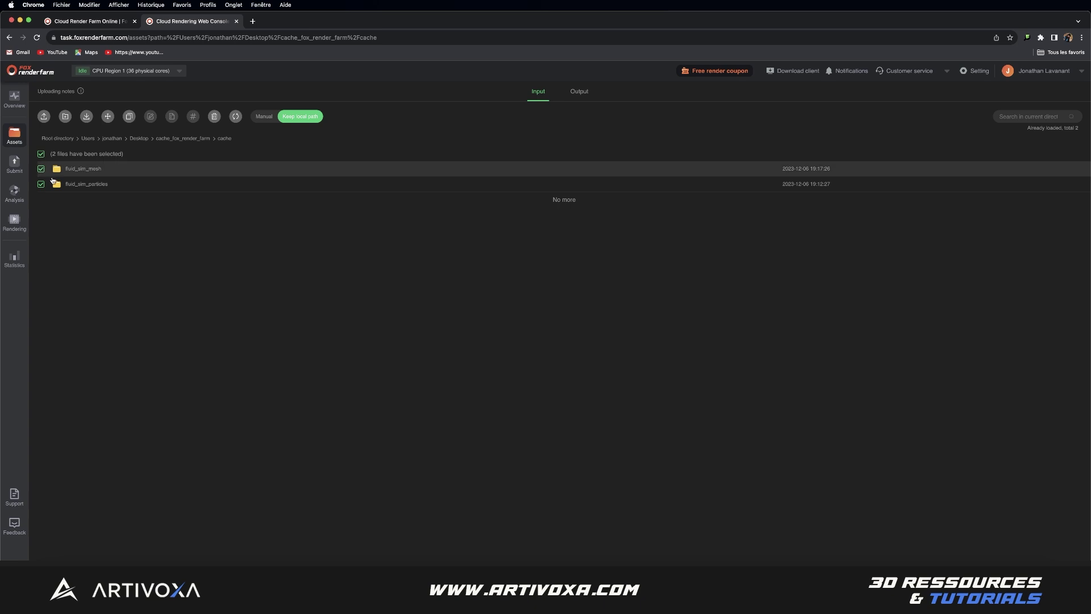
pyautogui.click(66, 117)
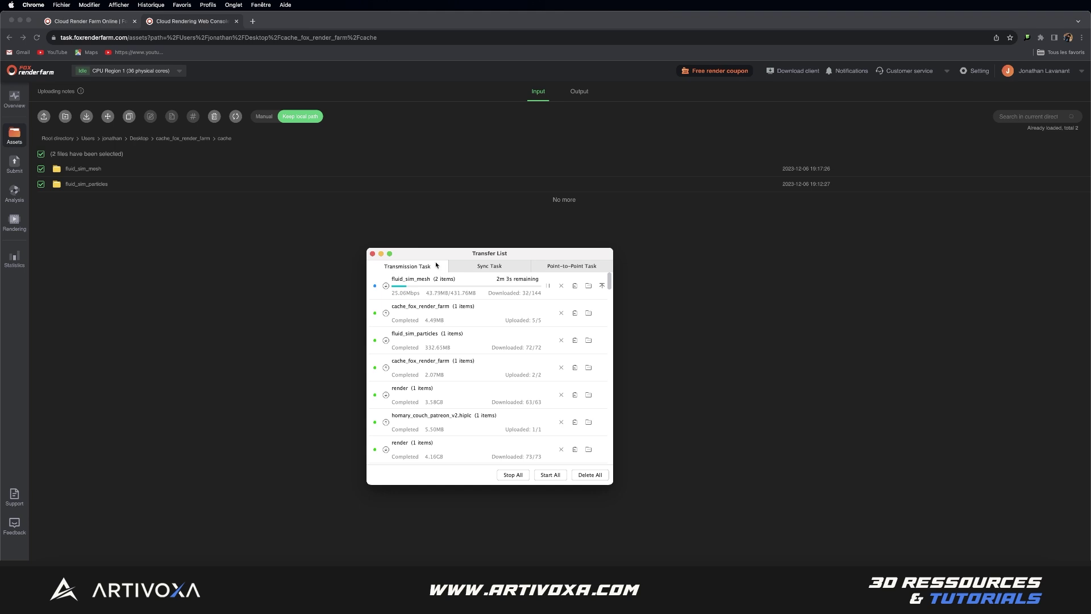
# Select the downloaded fluid_sim_mesh and fluid_sim_particles folders in Téléchargements.
pyautogui.click(373, 254)
pyautogui.click(55, 568)
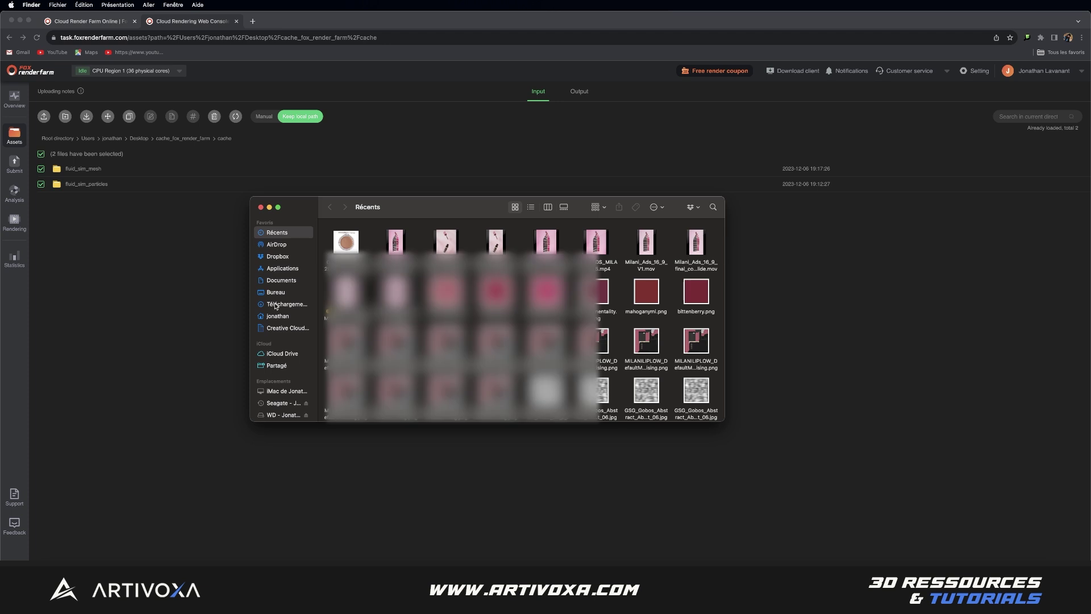
pyautogui.click(275, 305)
pyautogui.click(364, 236)
pyautogui.keyDown('shift'); pyautogui.click(403, 245); pyautogui.keyUp('shift')
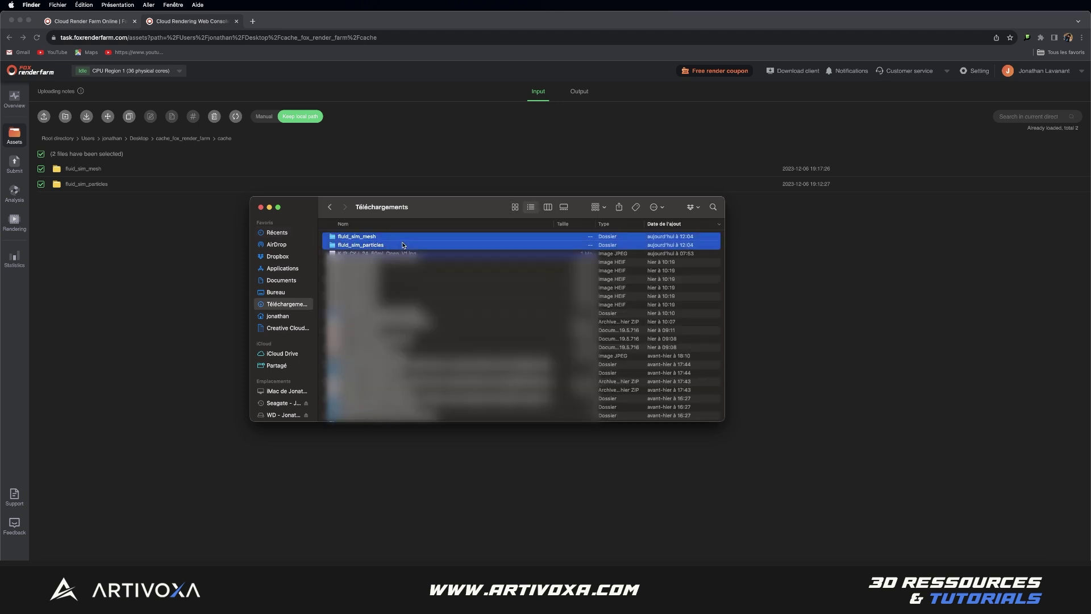
# Create a new folder named cache inside Bureau > cache_fox_render_farm.
pyautogui.click(278, 292)
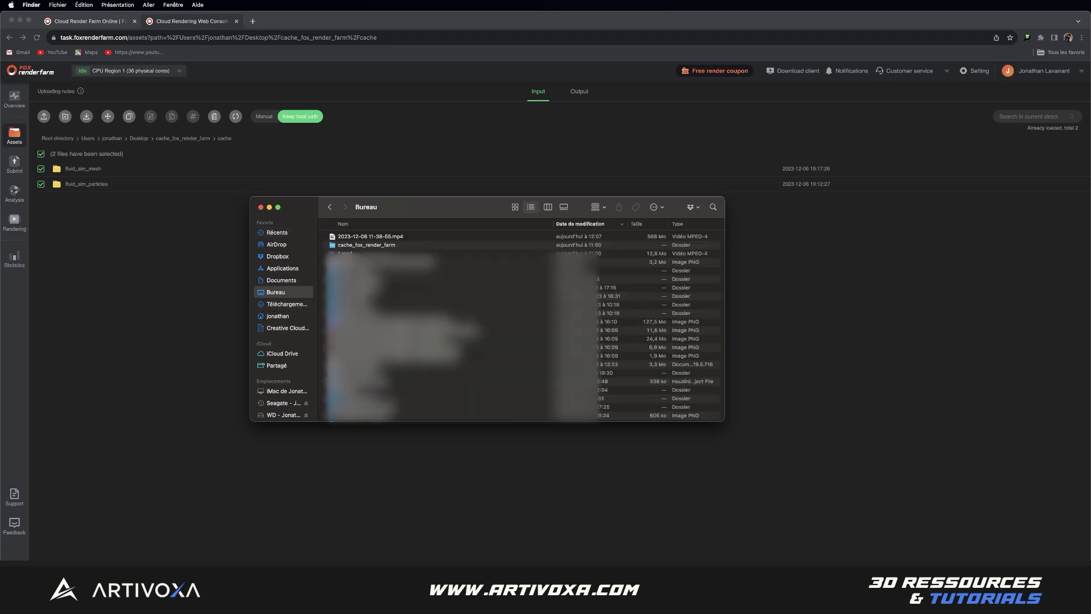
pyautogui.doubleClick(383, 250)
pyautogui.rightClick(354, 293)
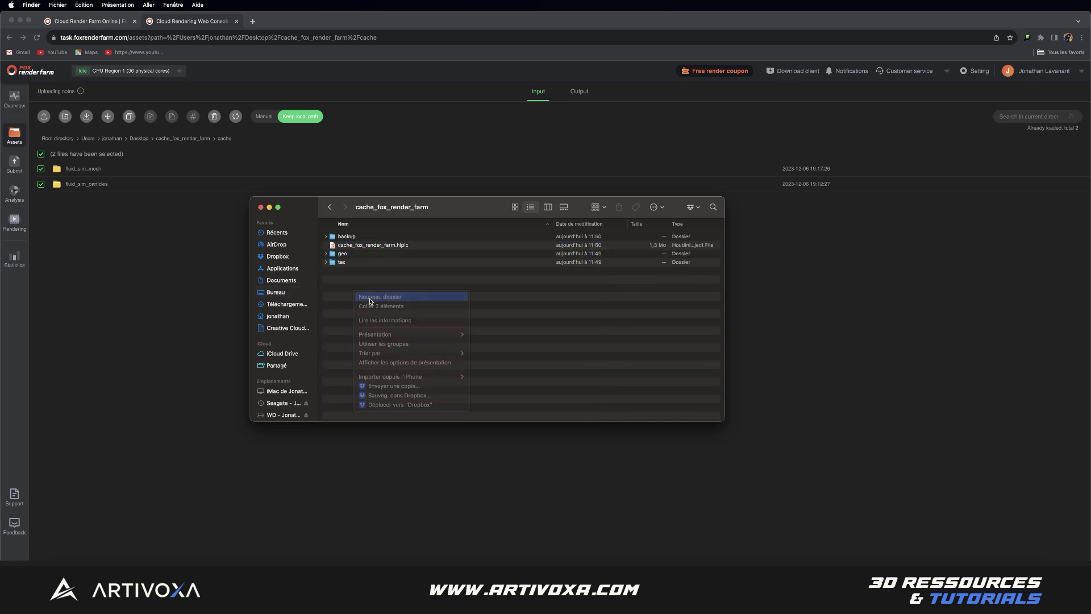
pyautogui.click(370, 297)
pyautogui.write('cache')
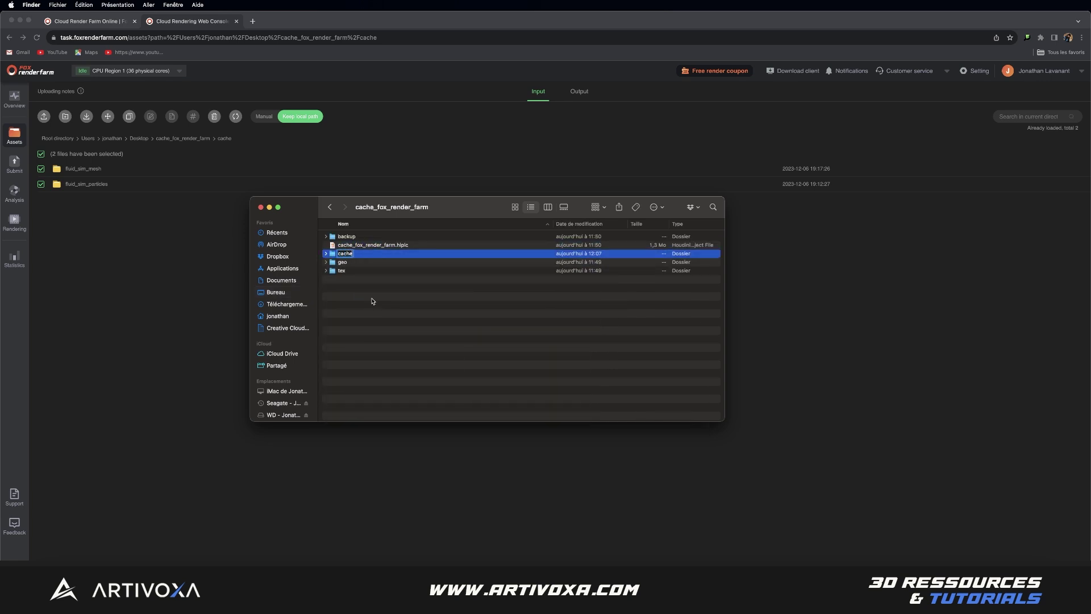
pyautogui.press('Return')
# Paste both simulation folders into the new cache folder and return to Houdini.
pyautogui.doubleClick(363, 246)
pyautogui.press('super+v')
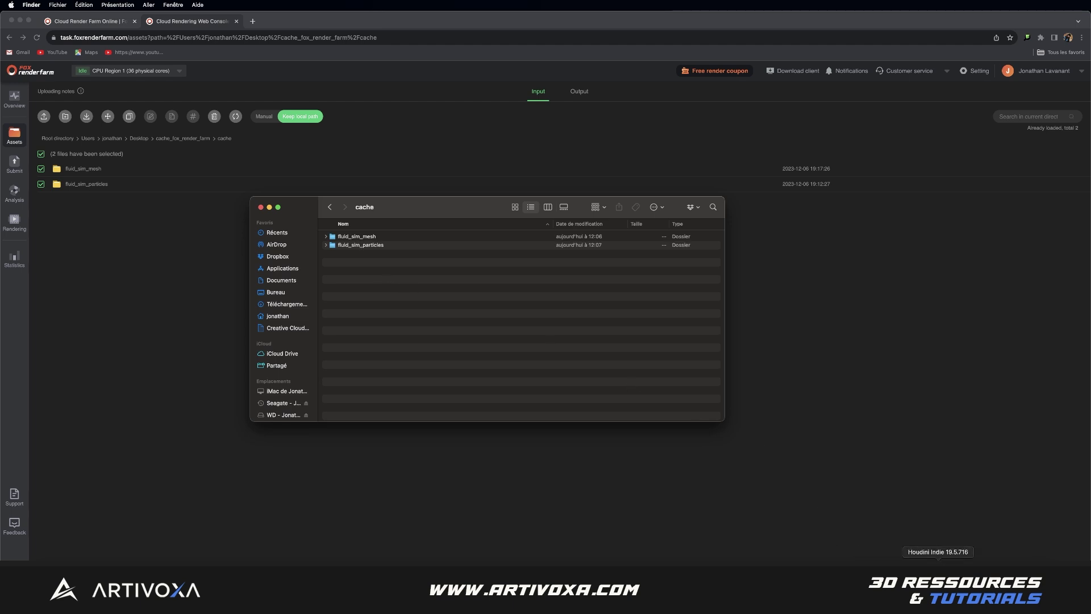
pyautogui.click(938, 571)
# Point the fluid_sim_particles File Cache at the downloaded particle sequence in $HIP/cache/fluid_sim_particles.
pyautogui.scroll(-1, 640, 280)
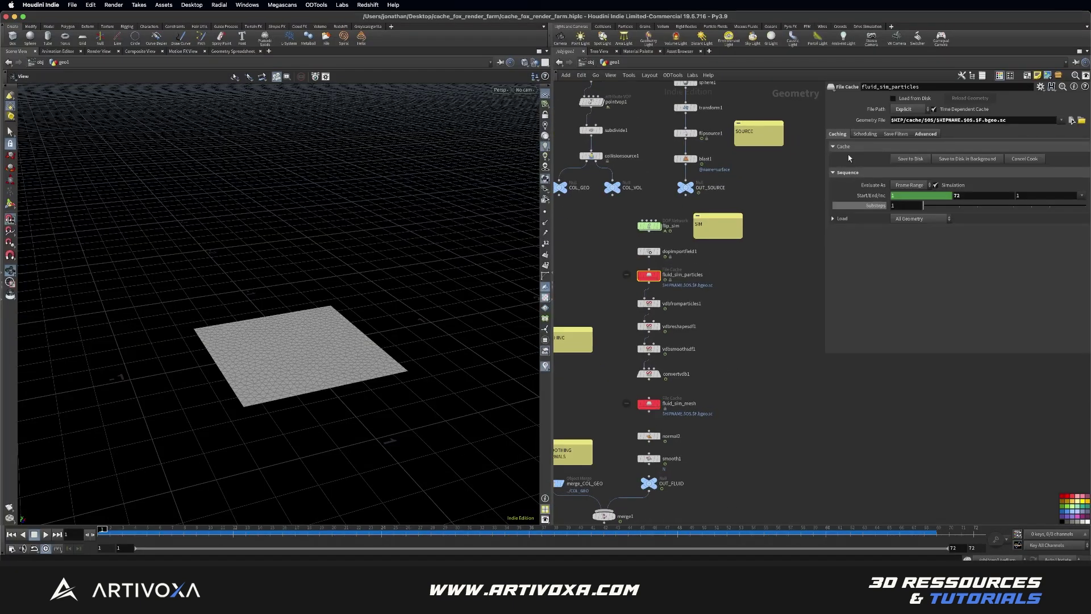
pyautogui.click(658, 277)
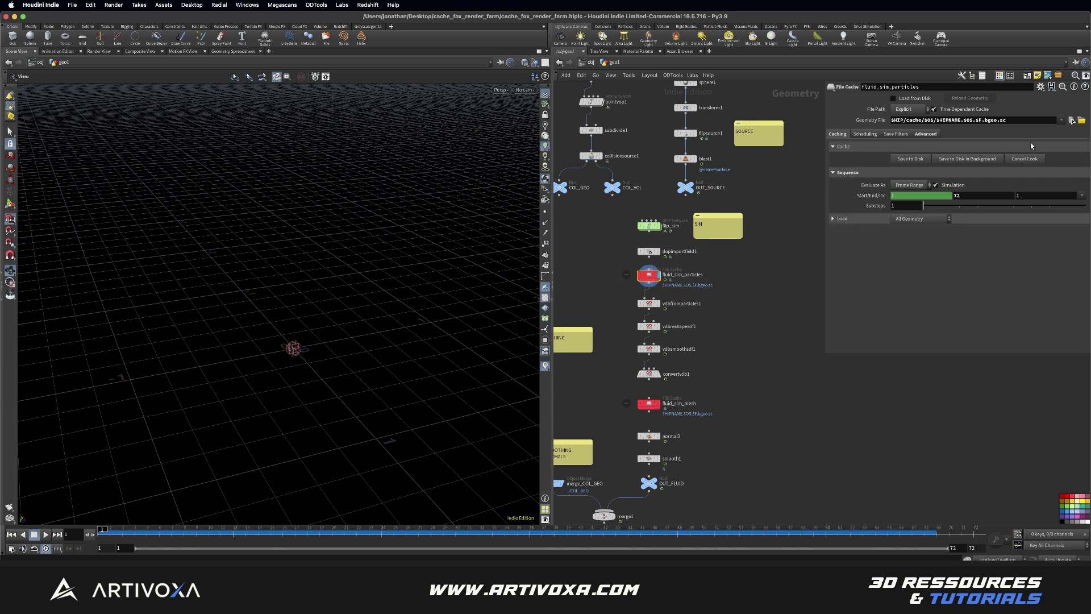
pyautogui.click(1071, 120)
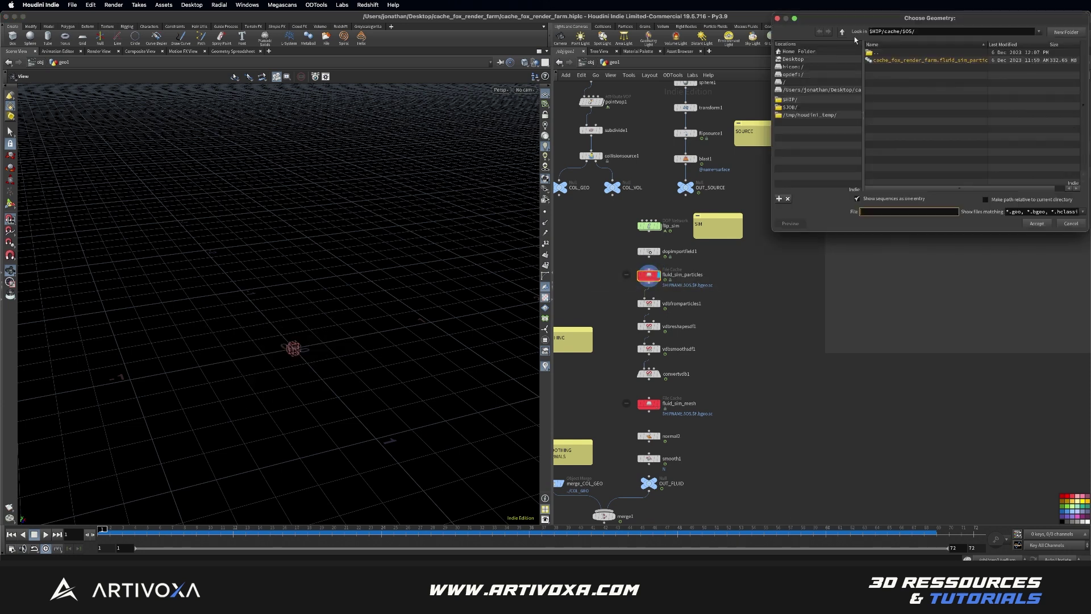
pyautogui.doubleClick(883, 67)
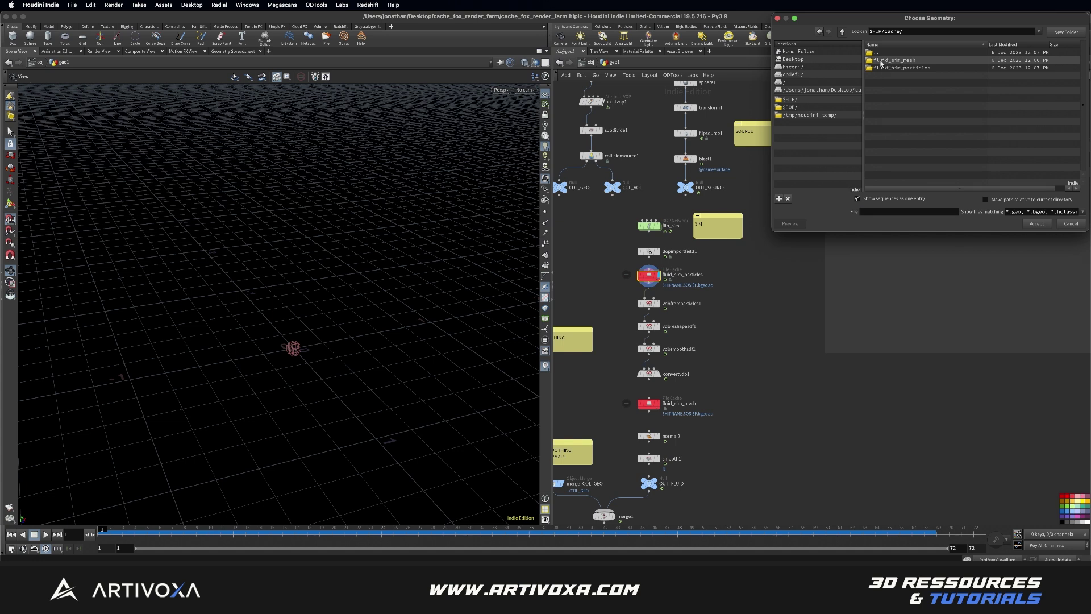
pyautogui.doubleClick(883, 68)
pyautogui.click(885, 60)
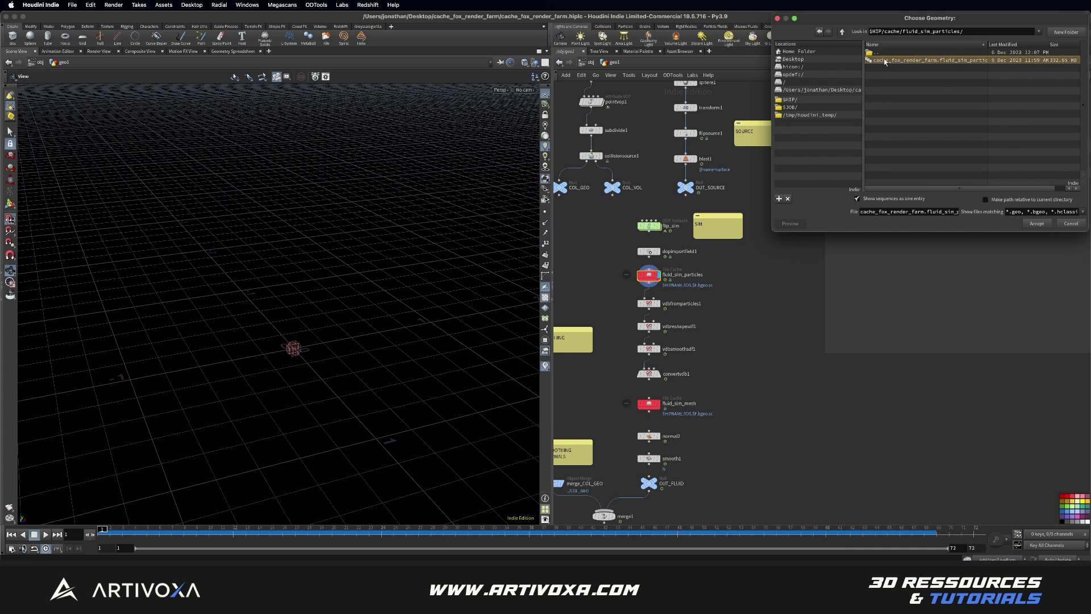
pyautogui.click(857, 199)
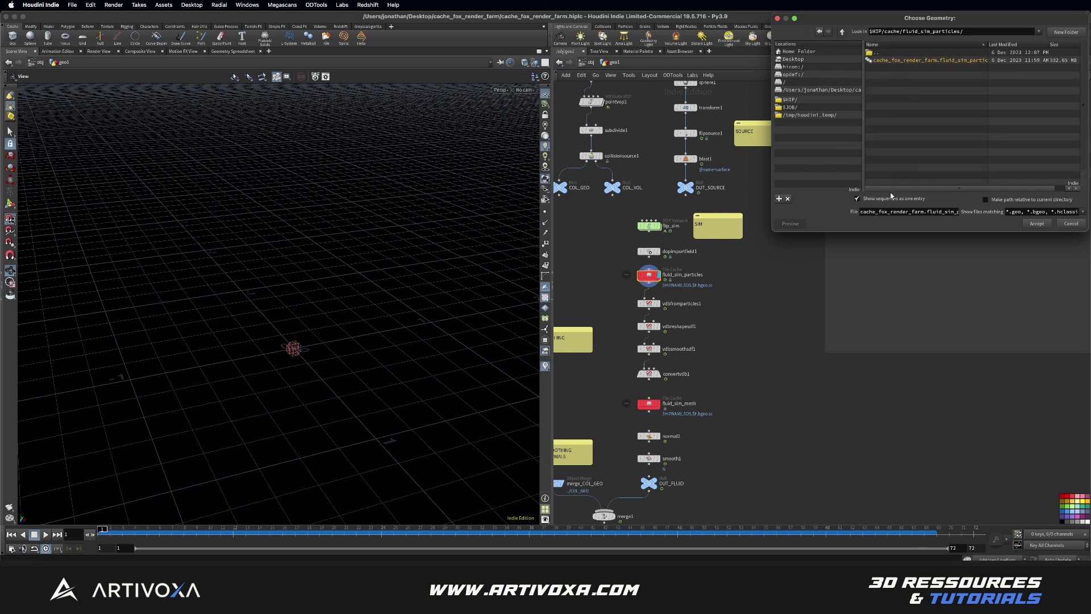
pyautogui.click(909, 60)
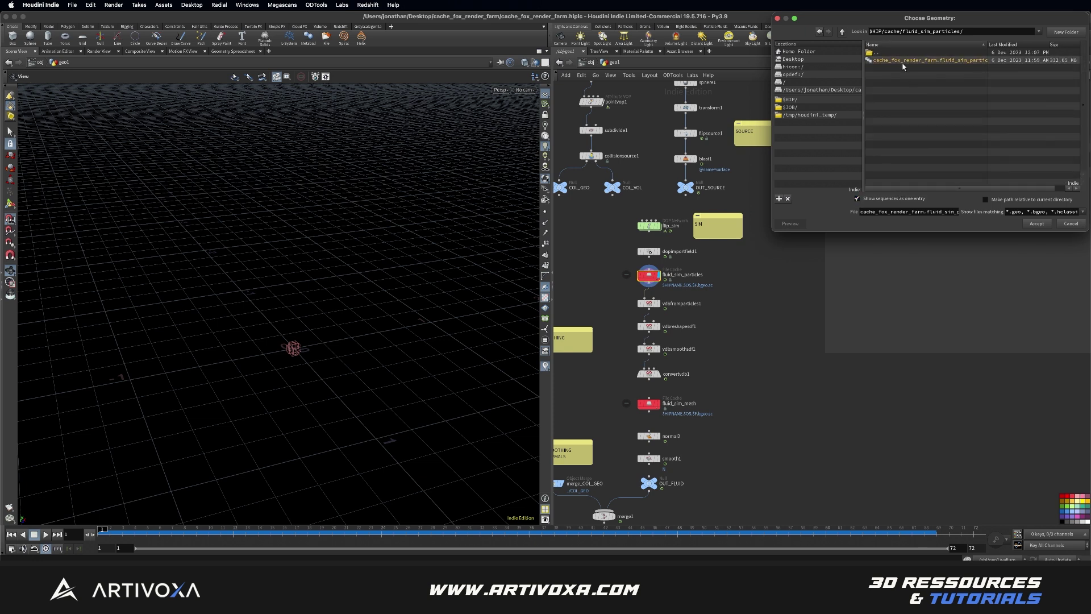
pyautogui.click(1036, 223)
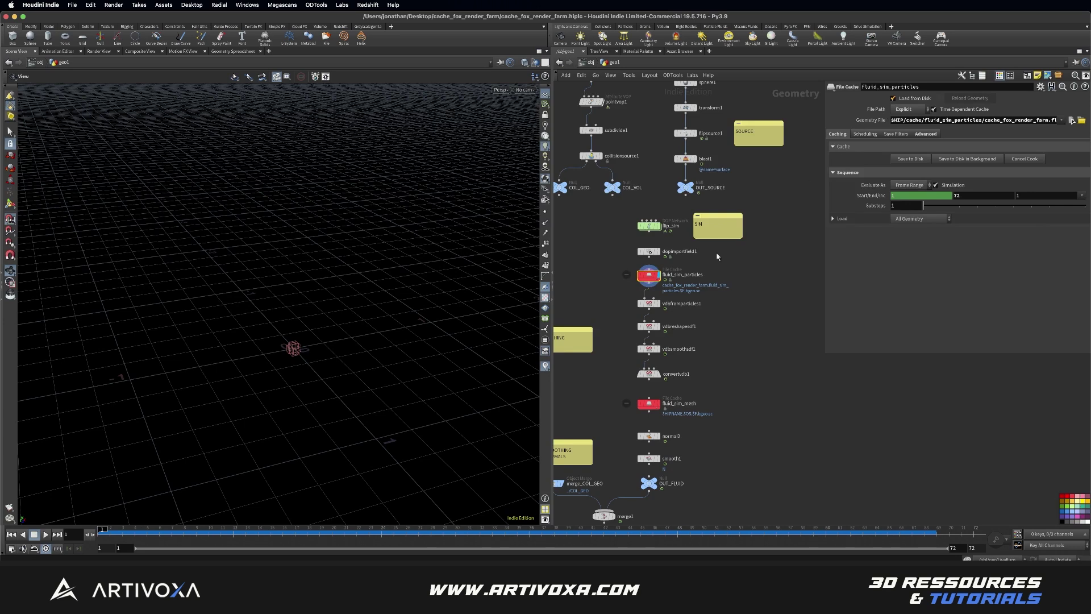
# Set the fluid_sim_mesh cache to the downloaded mesh sequence and enable Load from Disk.
pyautogui.scroll(-3, 726, 358)
pyautogui.moveTo(730, 361); pyautogui.dragTo(616, 392)
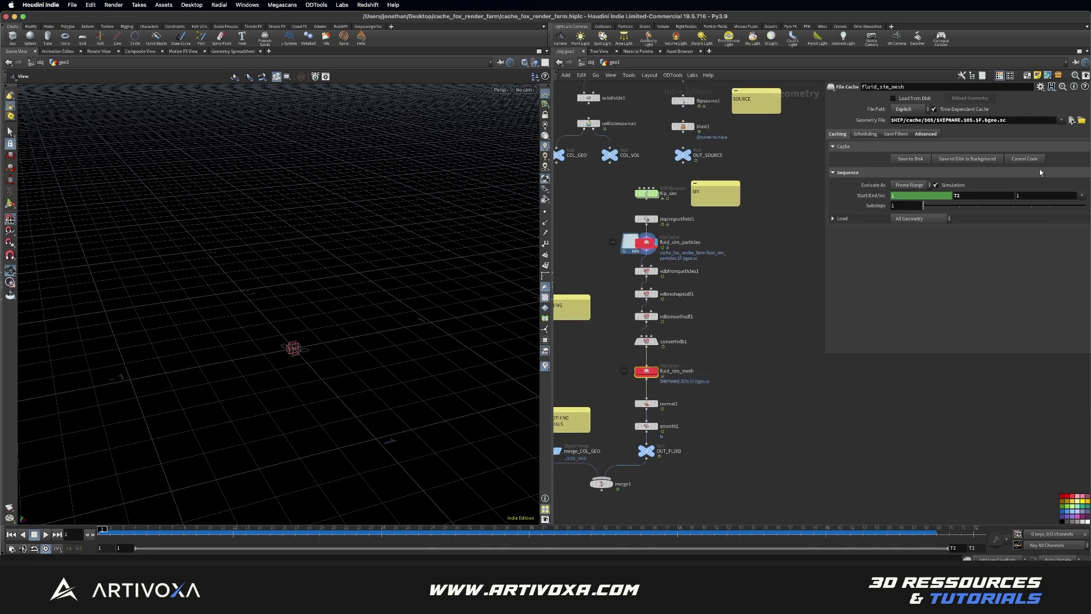
pyautogui.click(1072, 120)
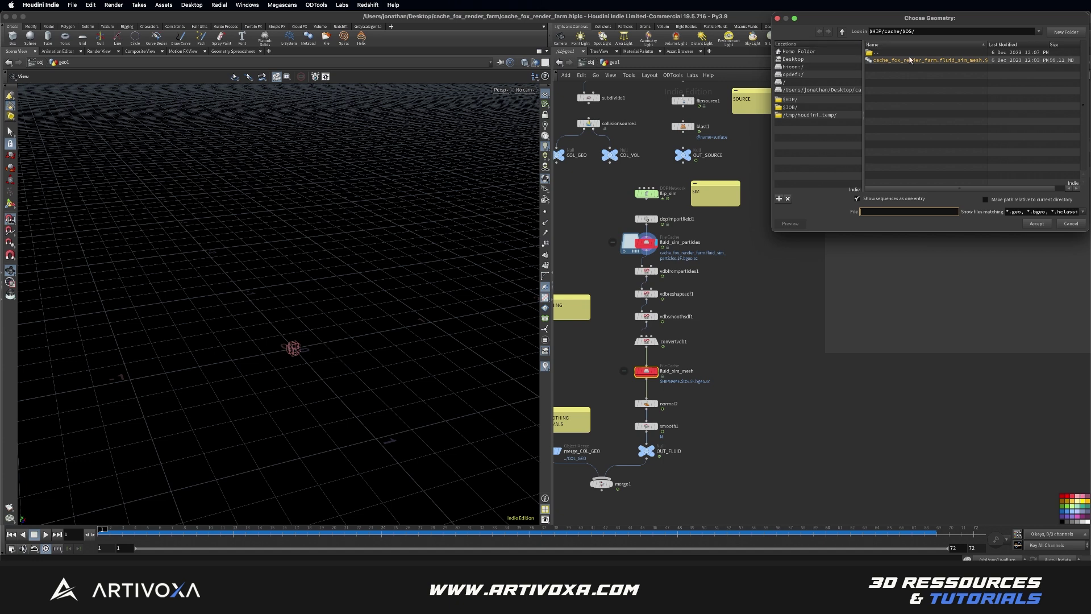
pyautogui.click(887, 62)
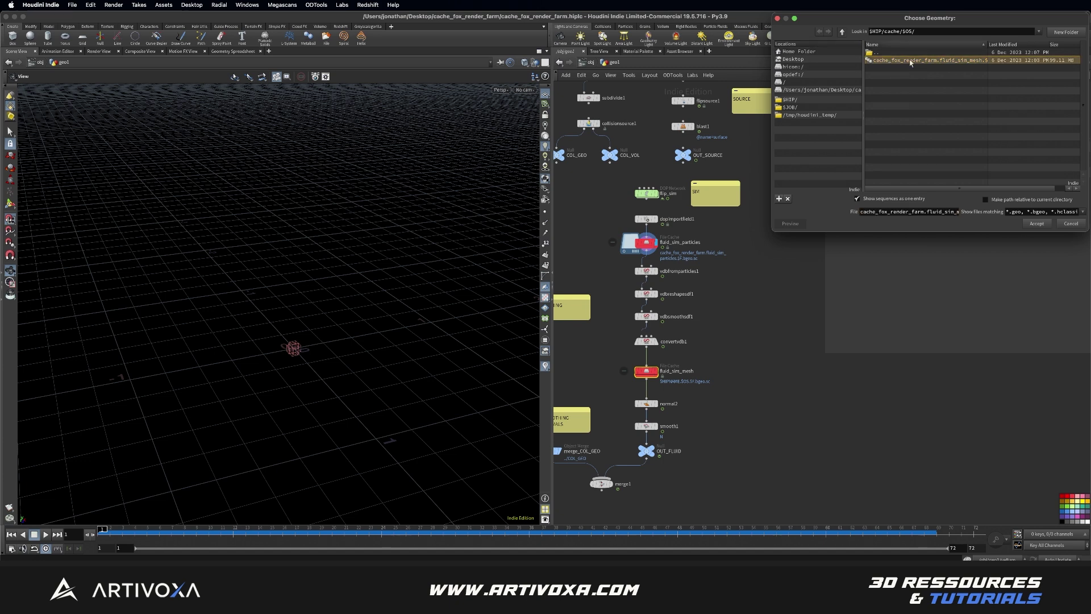
pyautogui.click(1036, 224)
pyautogui.click(894, 99)
# Display fluid_sim_mesh and scrub the timeline between frames 50 and 17 to preview the farm-computed fluid.
pyautogui.click(147, 529)
pyautogui.moveTo(148, 529); pyautogui.dragTo(393, 529)
pyautogui.click(691, 326)
pyautogui.moveTo(393, 529); pyautogui.dragTo(660, 517)
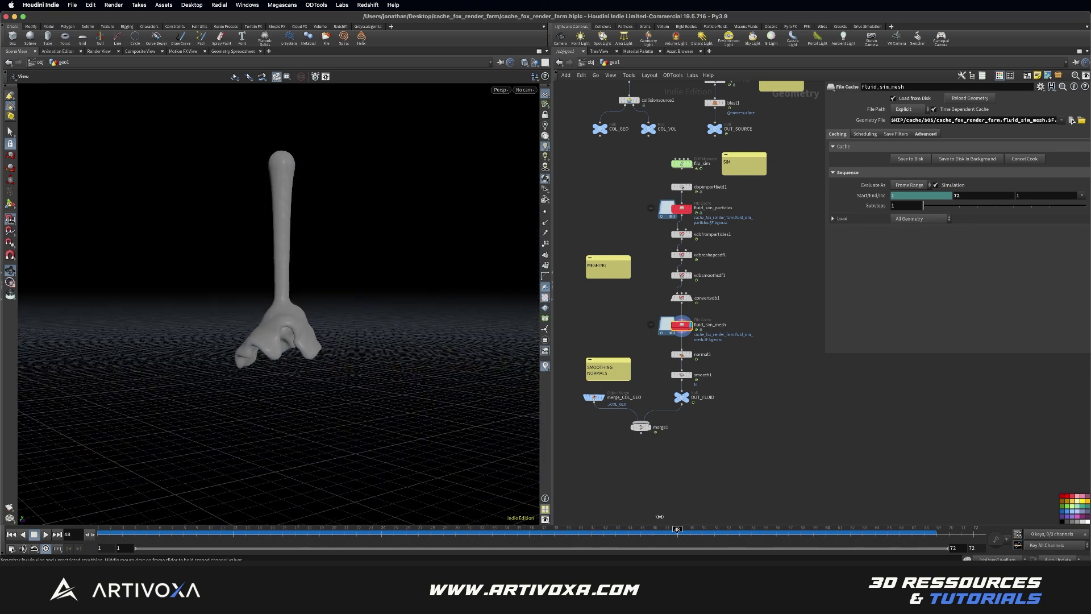
# Inspect the fluid mesh splash at frame 48, then return to the Fox Renderfarm assets page in Chrome.
pyautogui.scroll(5, 268, 317)
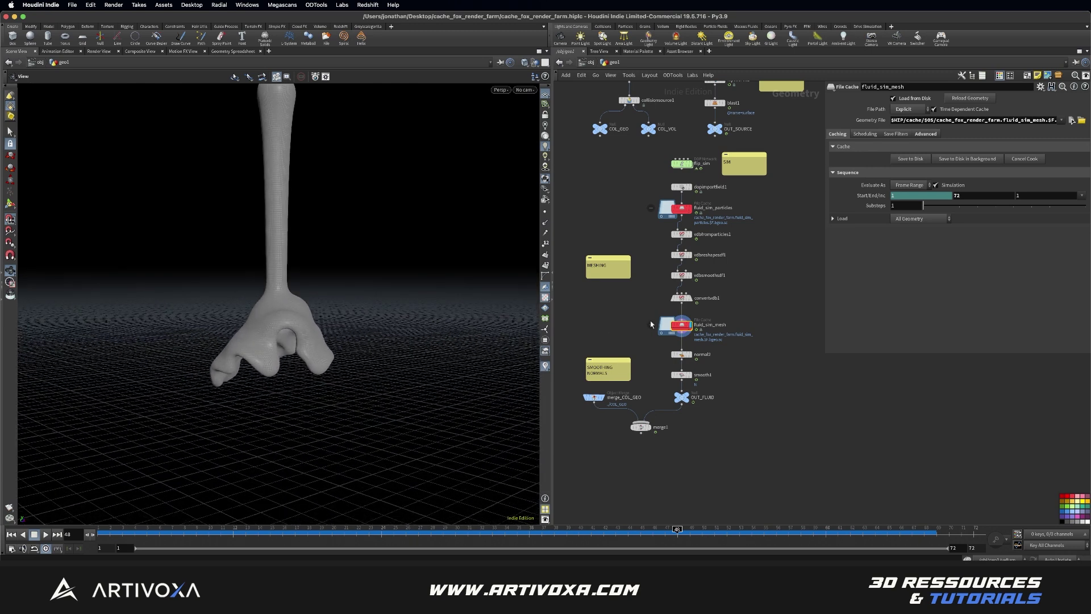
pyautogui.moveTo(651, 324); pyautogui.dragTo(652, 342, button='middle')
pyautogui.scroll(-5, 293, 335)
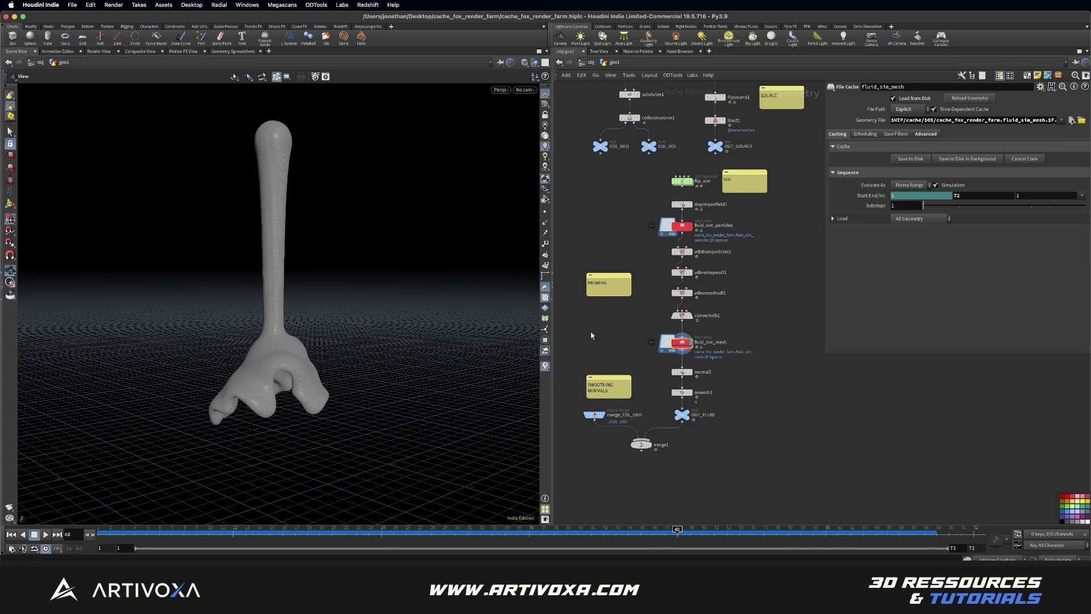
pyautogui.scroll(-2, 733, 367)
pyautogui.moveTo(737, 371); pyautogui.dragTo(715, 375, button='middle')
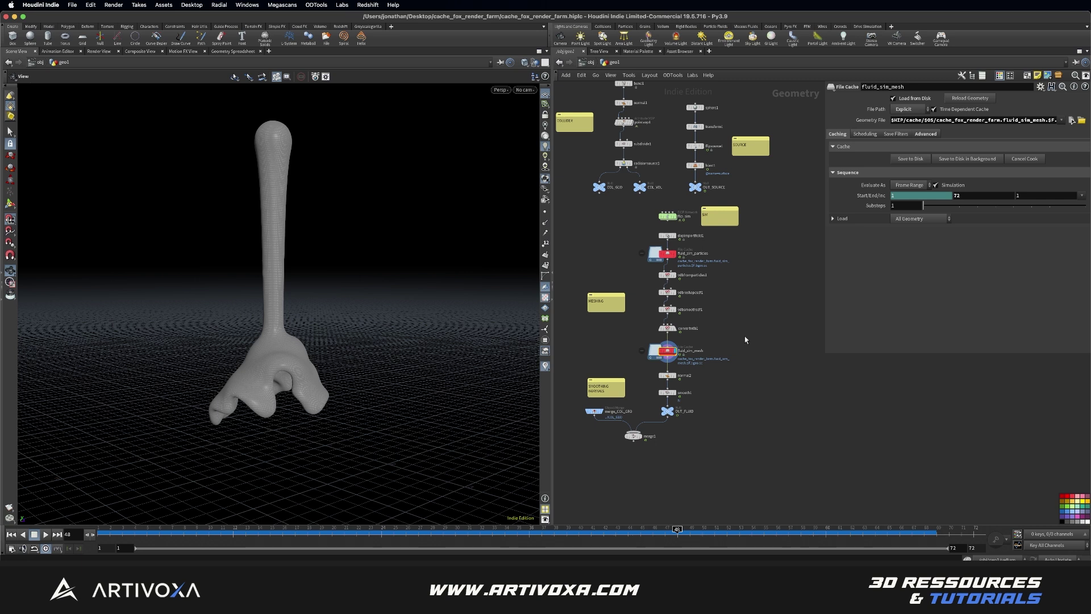
pyautogui.scroll(1, 762, 418)
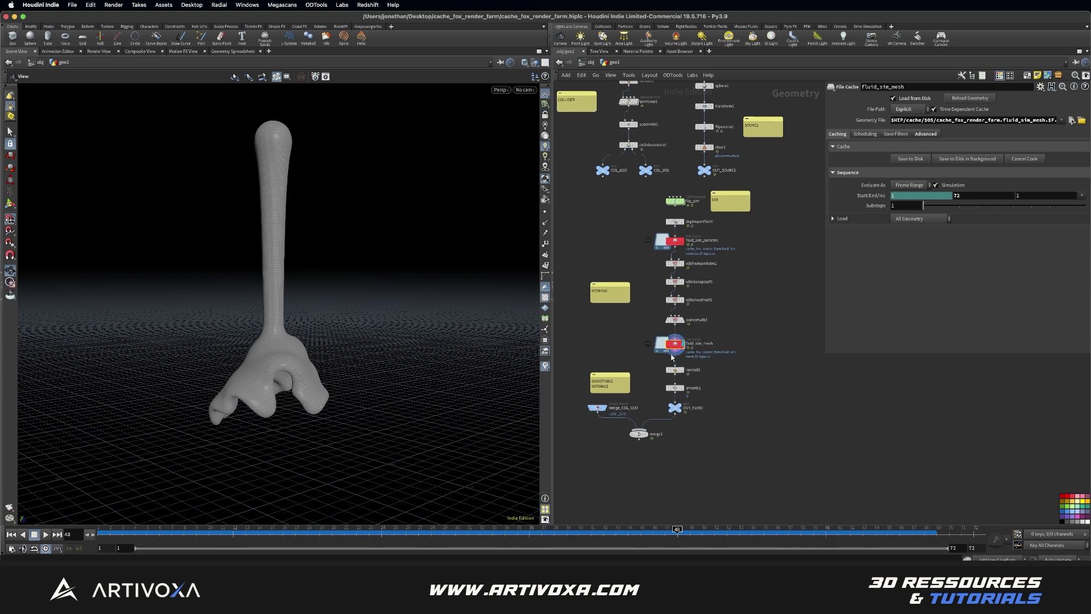
pyautogui.click(840, 594)
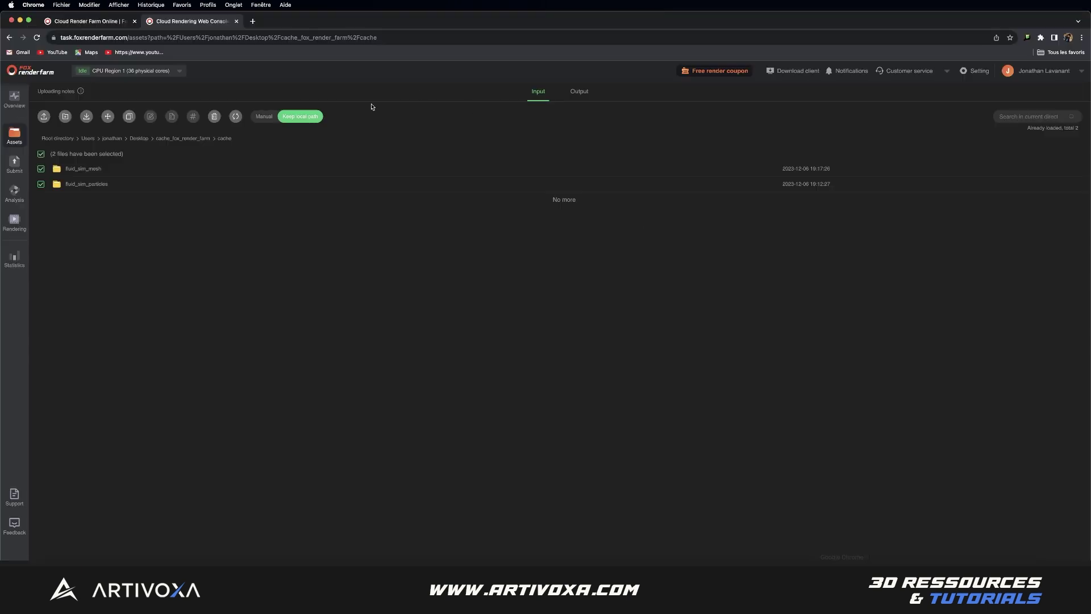
# Confirm both cache_fox_render_farm jobs are Done in the Rendering list, then browse the Fox Renderfarm homepage.
pyautogui.click(14, 222)
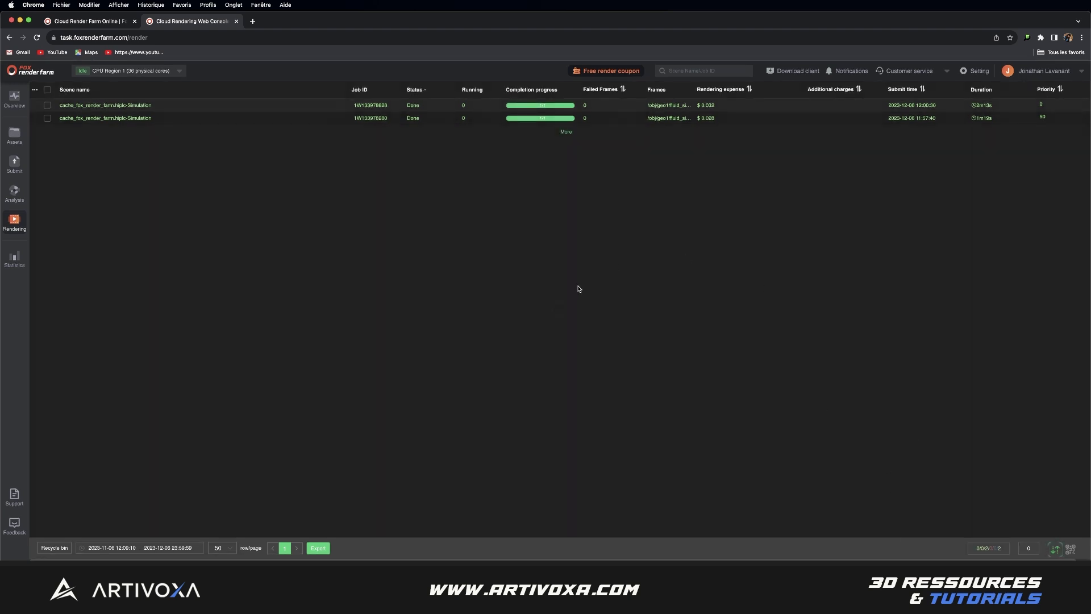
pyautogui.click(86, 74)
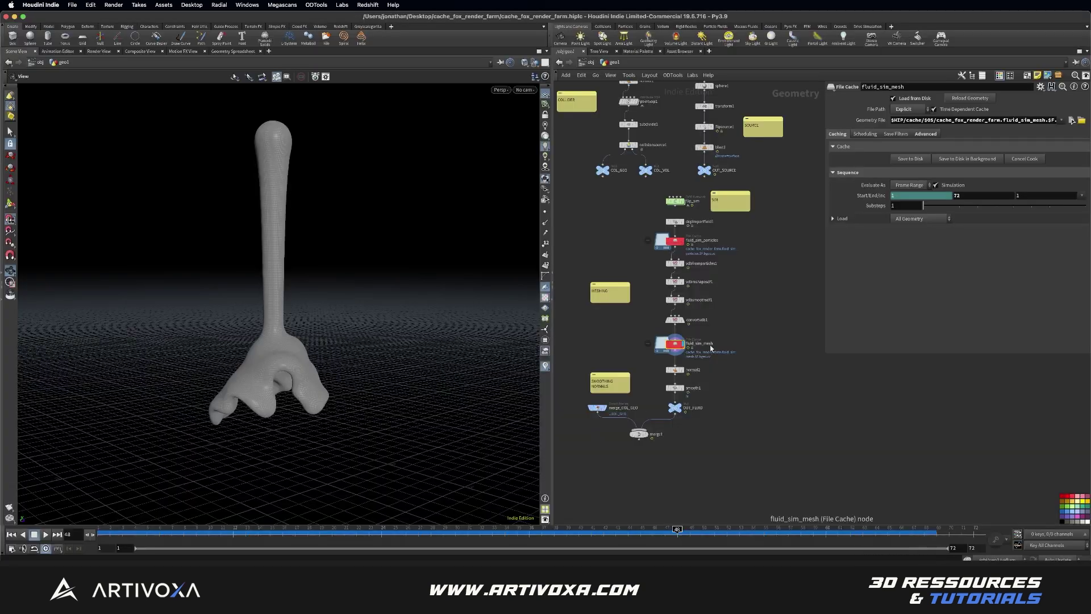
pyautogui.hscroll(-2, 755, 274)
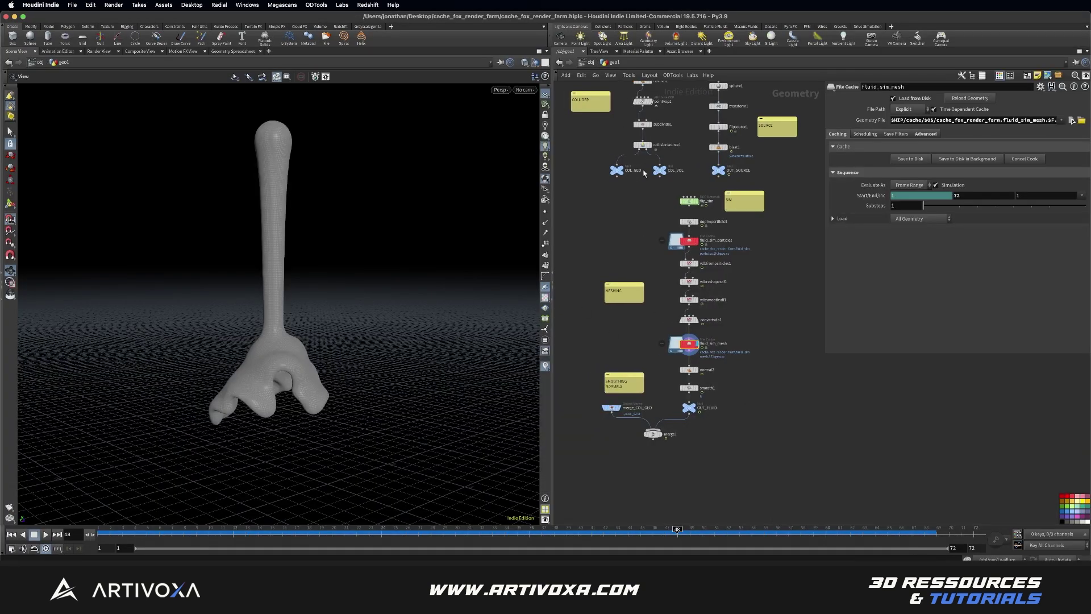
pyautogui.press('h')
pyautogui.moveTo(288, 339); pyautogui.dragTo(300, 360)
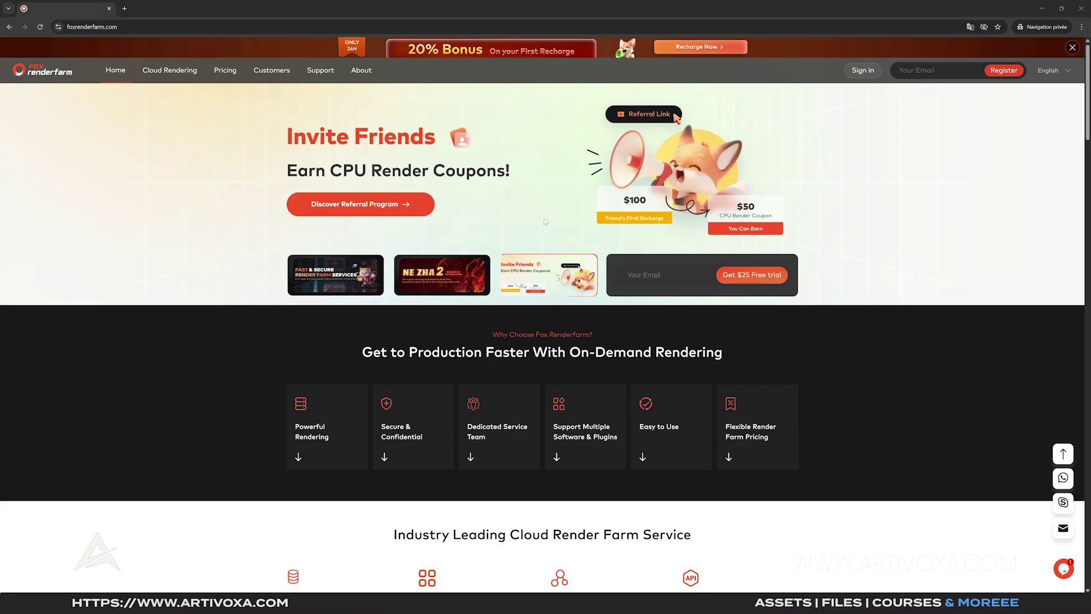
pyautogui.scroll(-8, 375, 193)
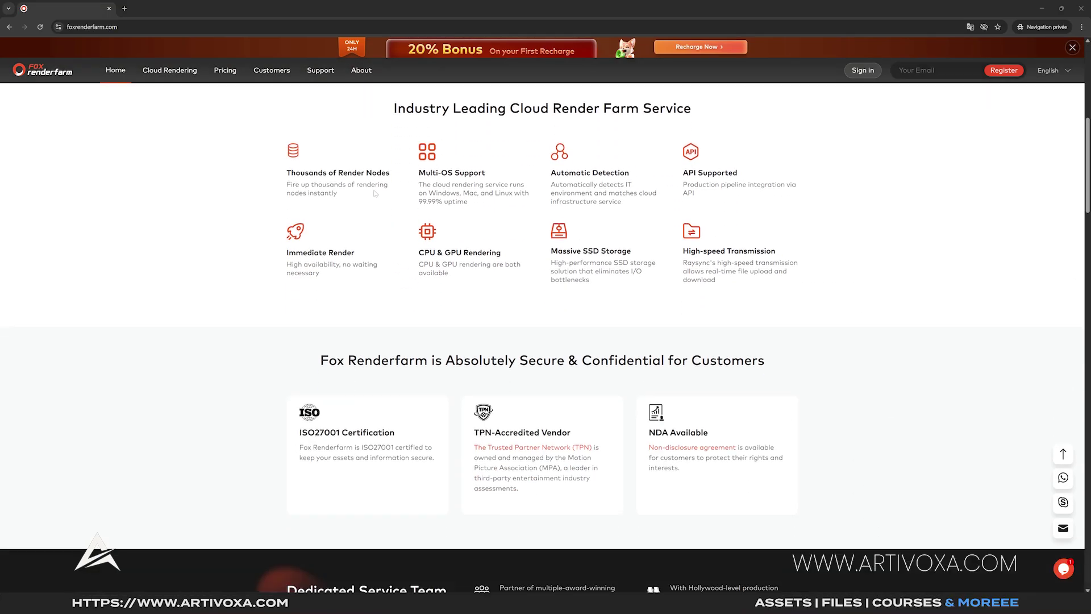